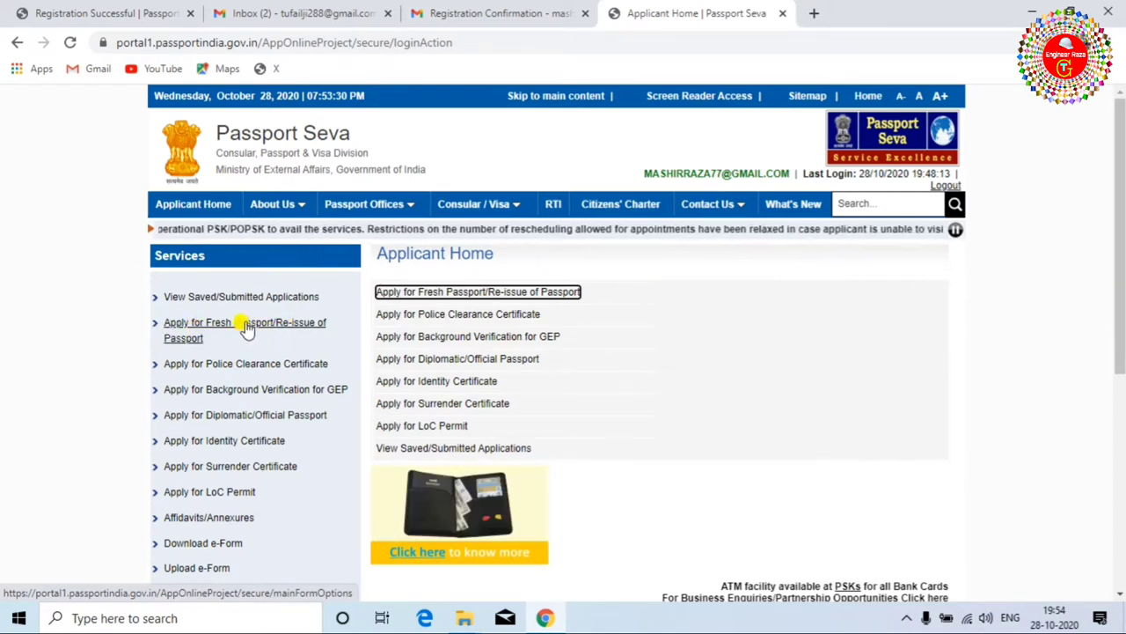
Step: Open the online fresh passport application form and choose the RPO with state Bihar and district Madhubani
click(252, 327)
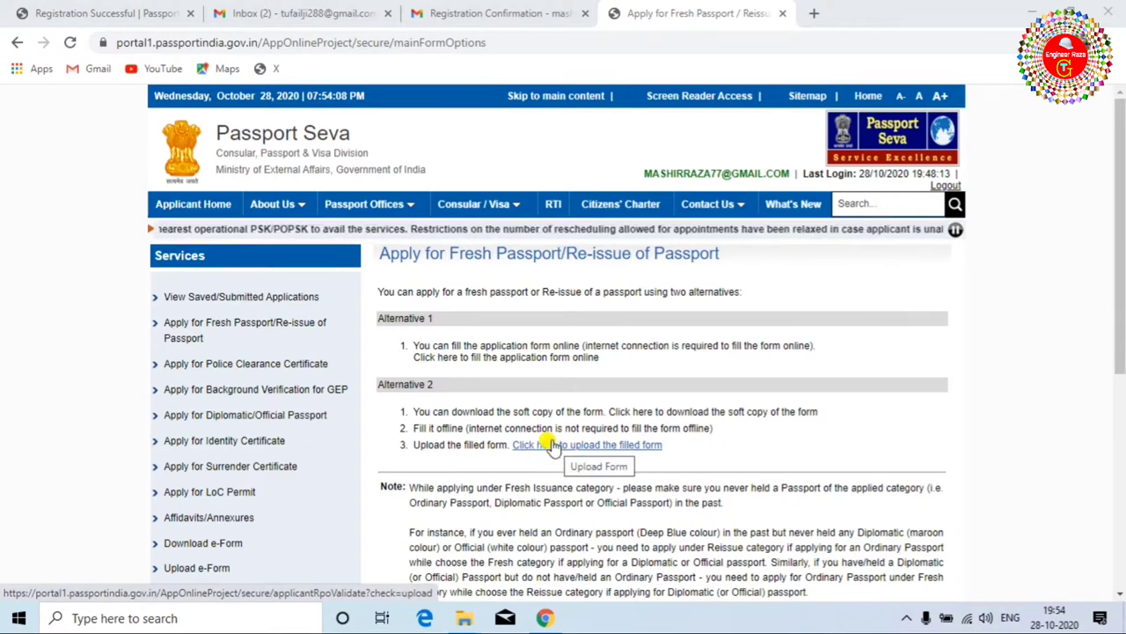
click(487, 359)
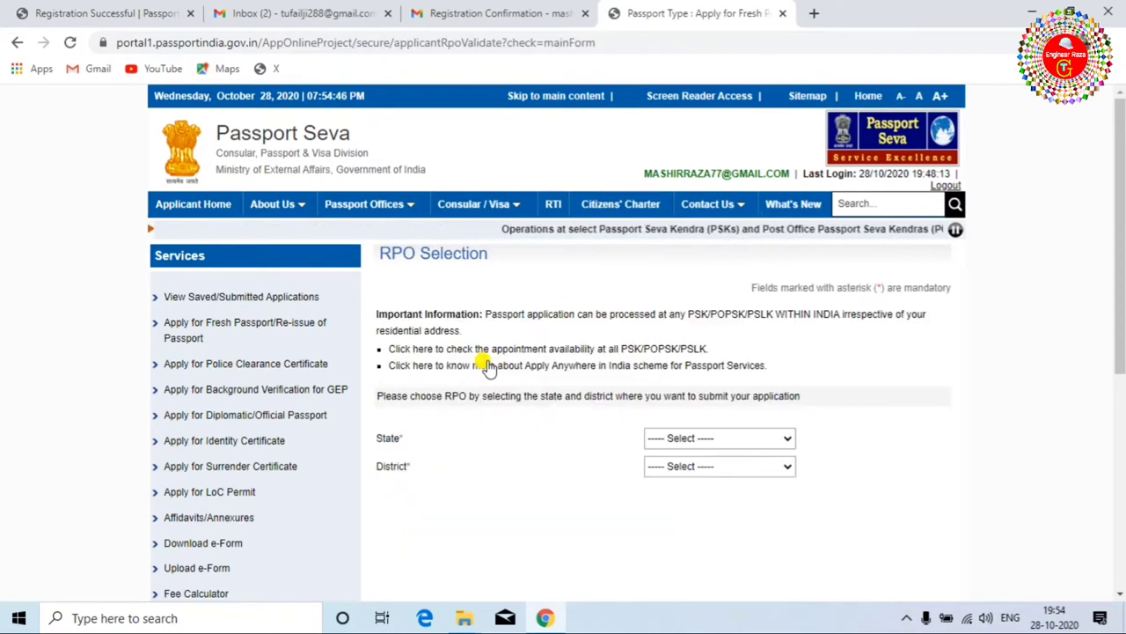
click(787, 436)
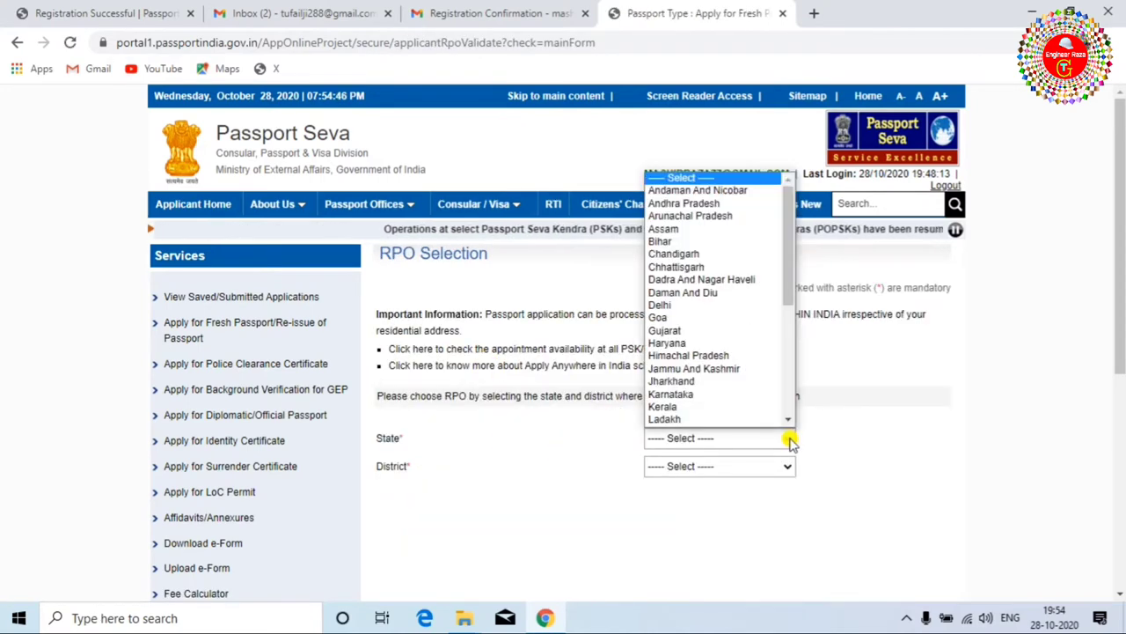
click(677, 243)
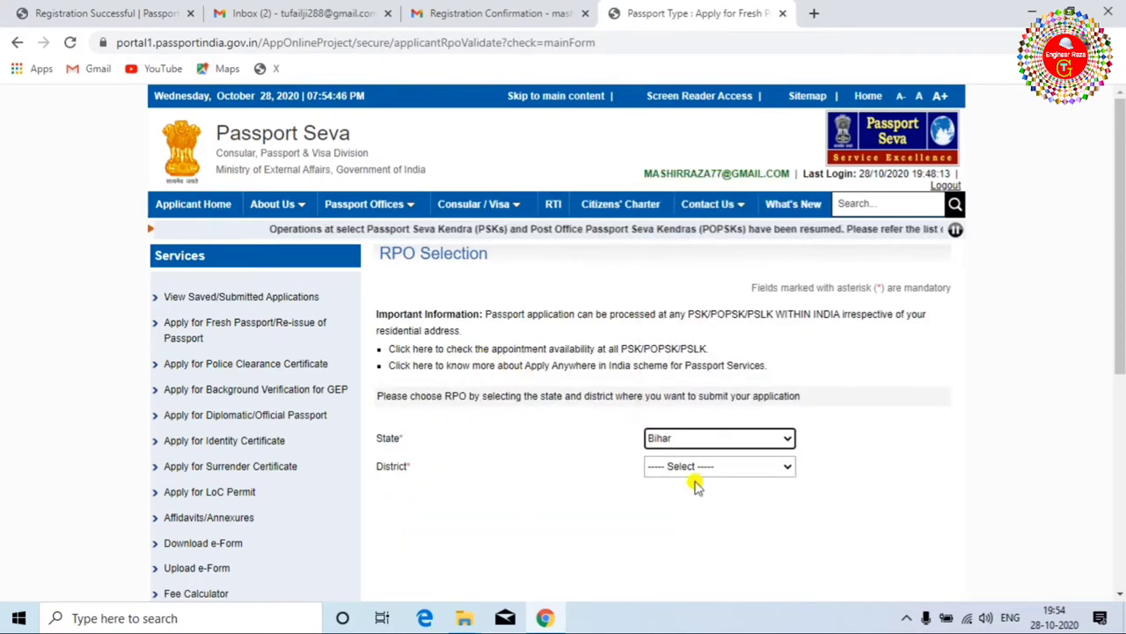
click(770, 468)
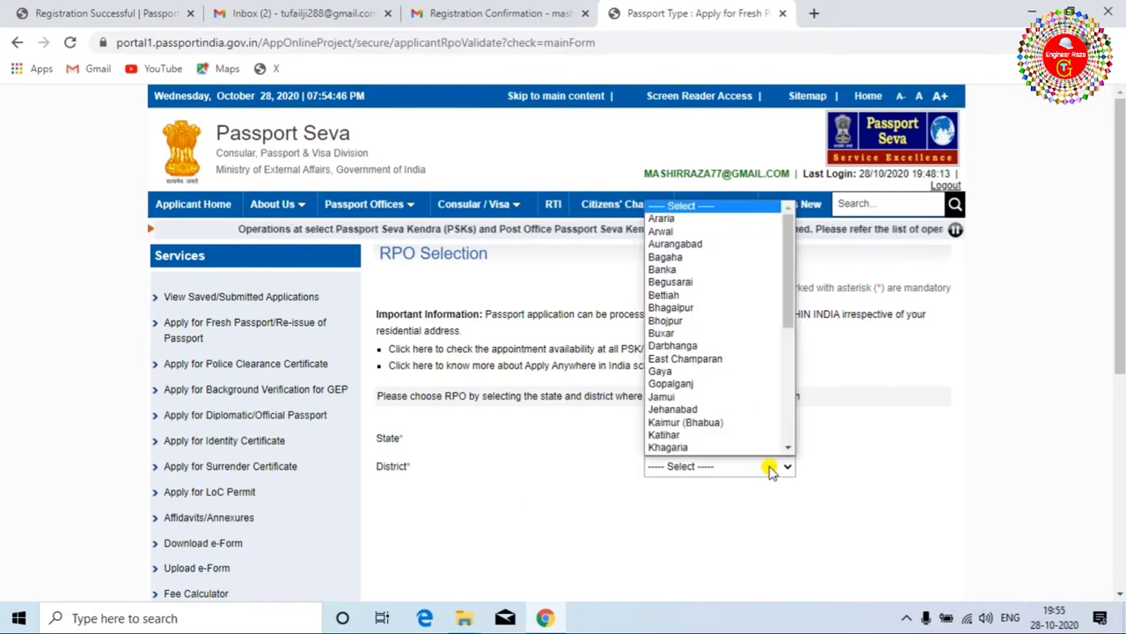
click(730, 360)
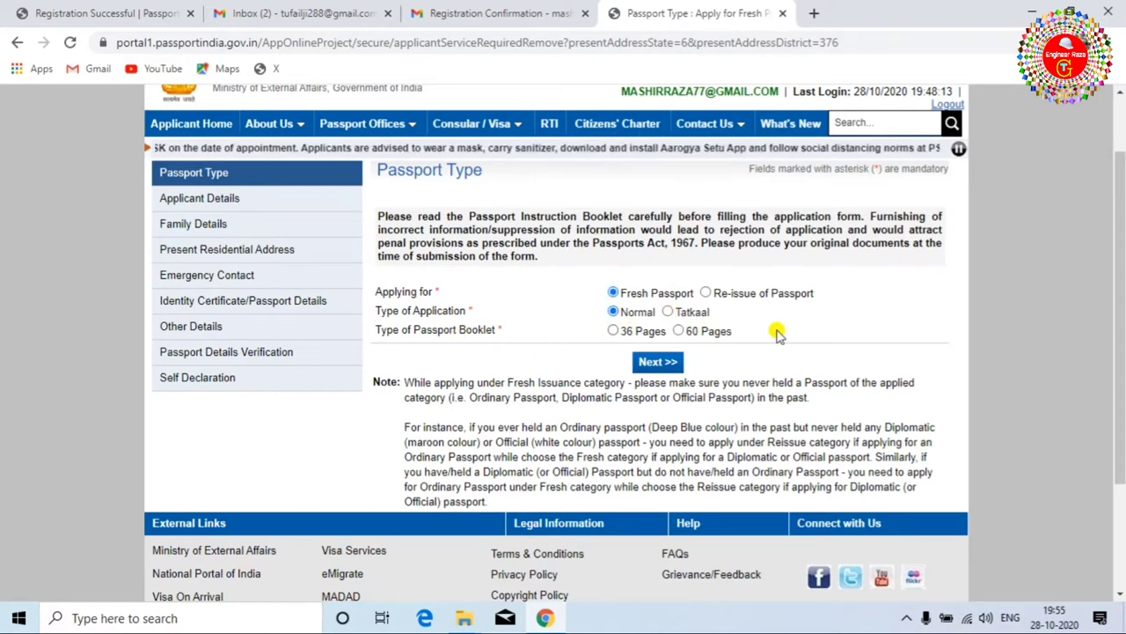
Step: Choose the 36 Pages passport booklet for the fresh, normal application and proceed to the applicant details
click(614, 331)
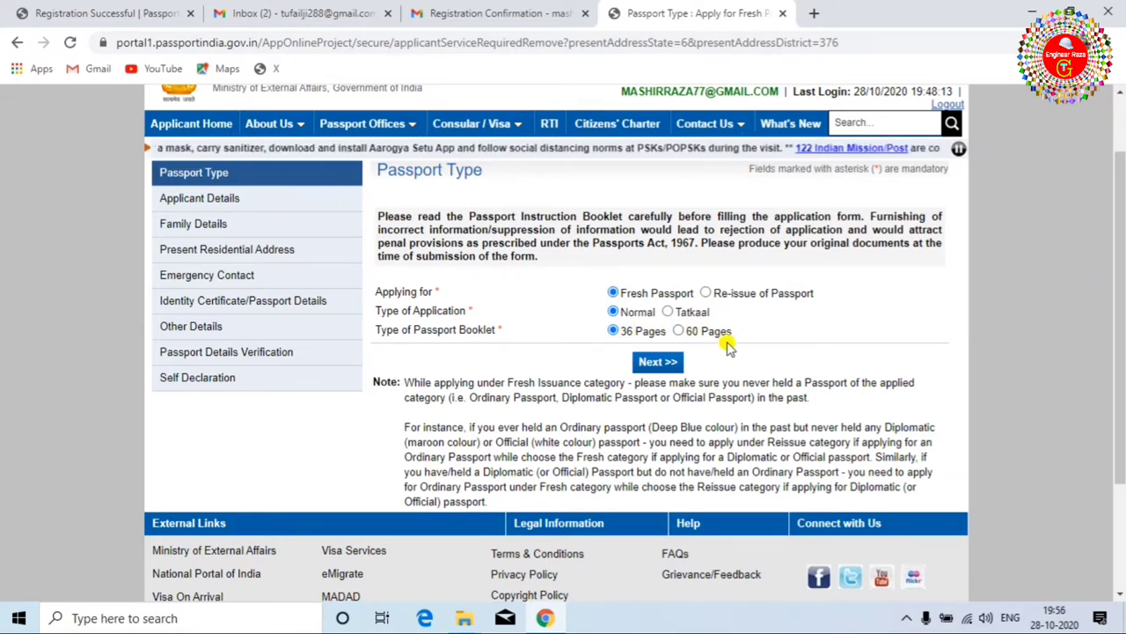
click(660, 363)
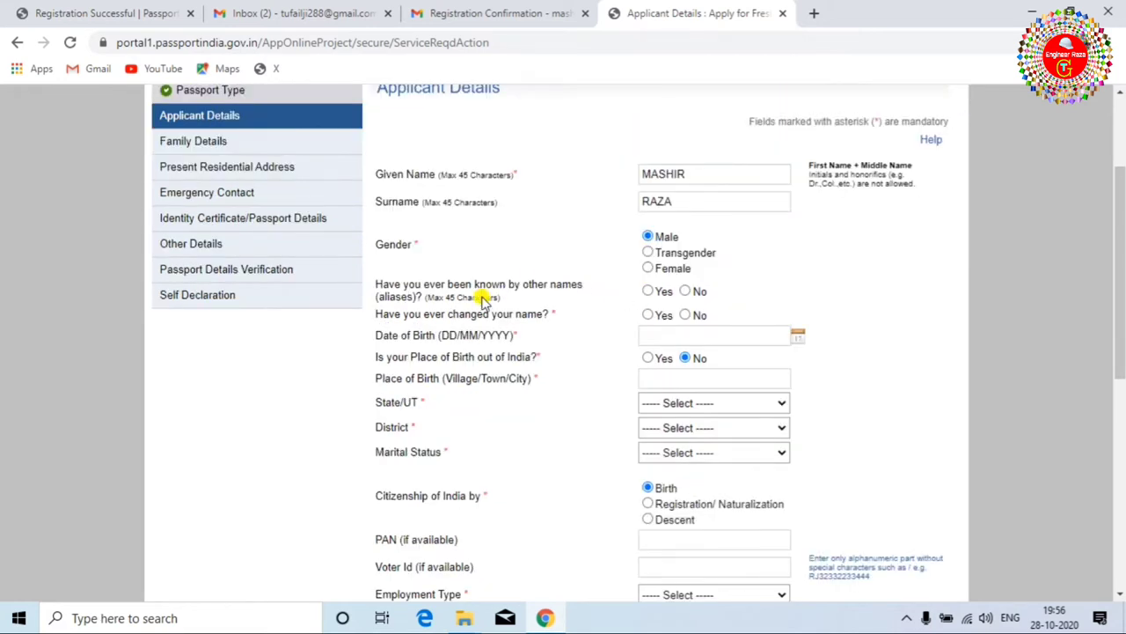
Step: Answer No for aliases, name change and place of birth out of India, and fill in the applicant's date of birth
click(685, 291)
click(686, 316)
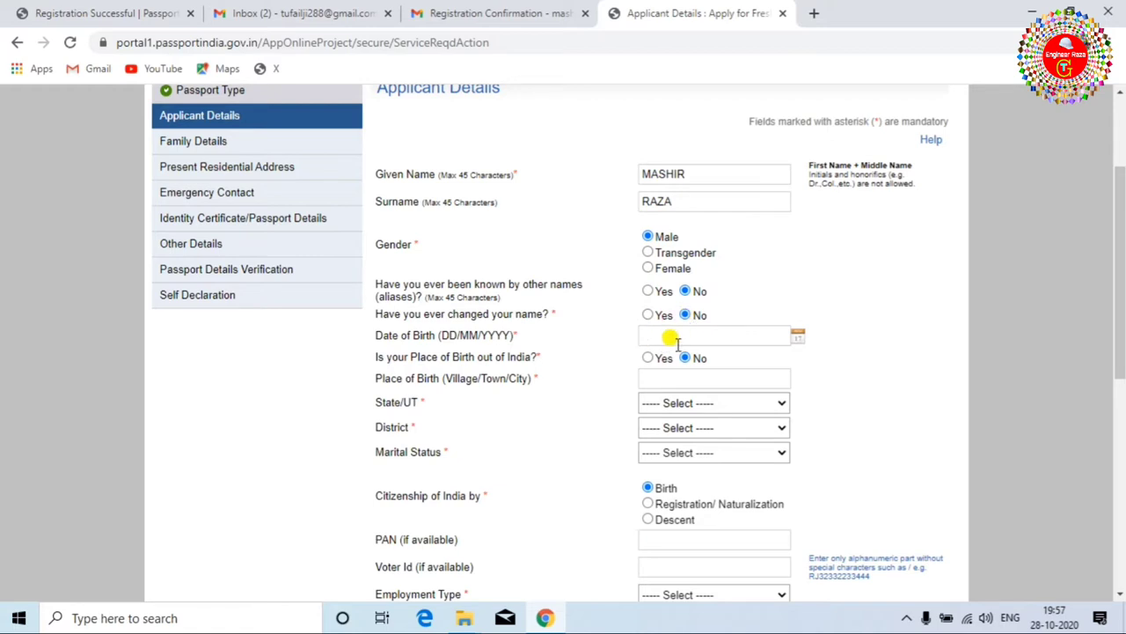
click(796, 338)
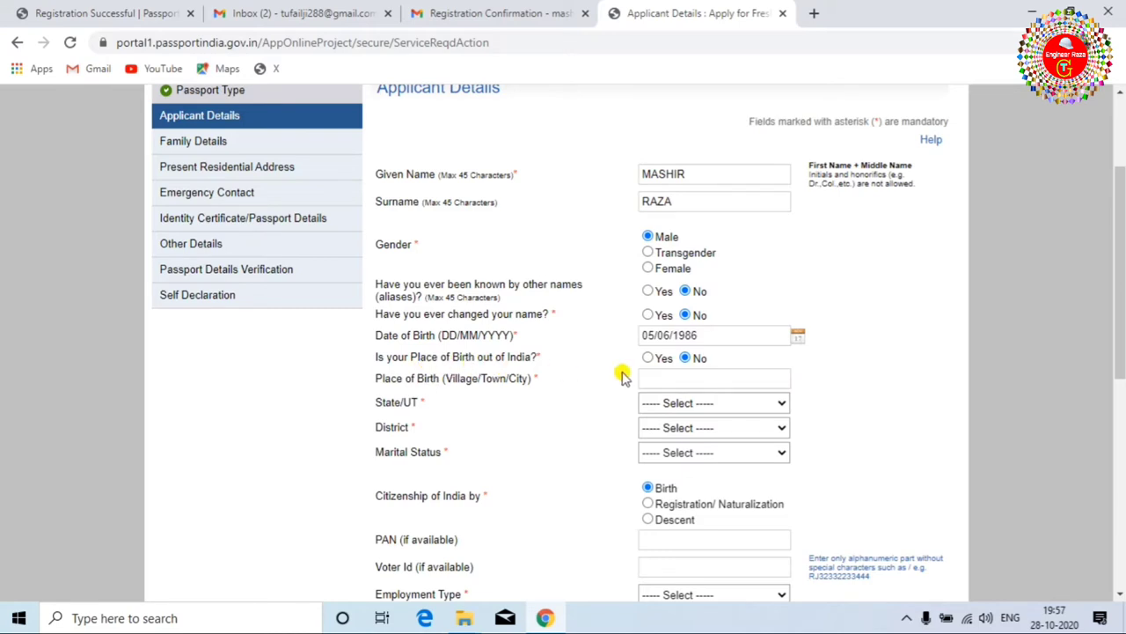
click(687, 359)
Step: Fill in the place of birth as BASOPATTI, Bihar, Madhubani district, with marital status Married and citizenship by Birth
click(742, 403)
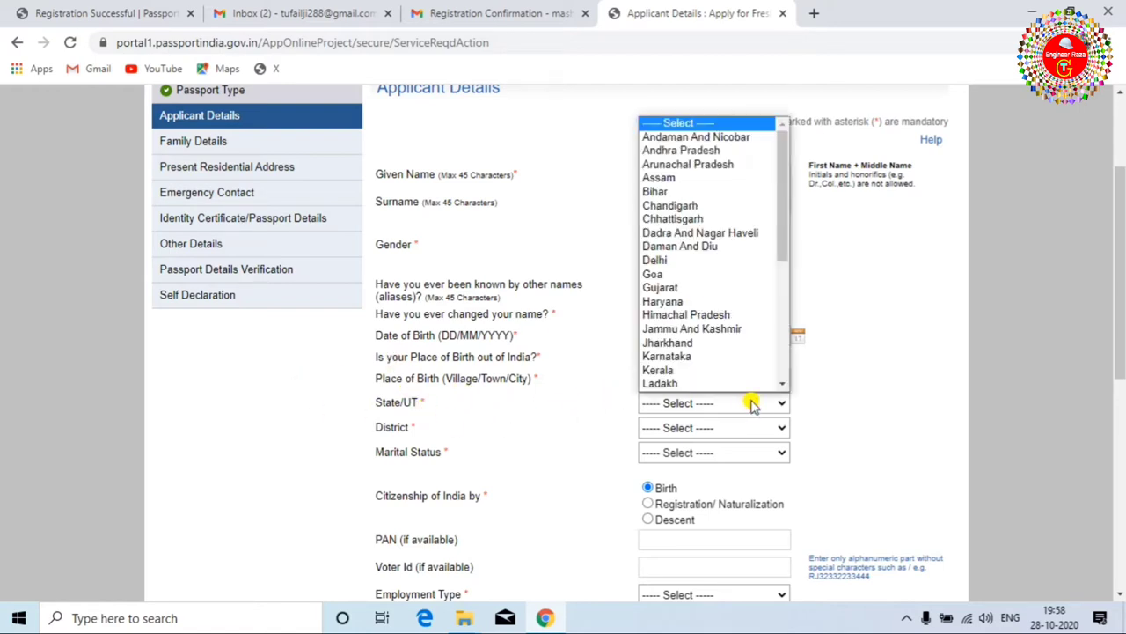
click(774, 428)
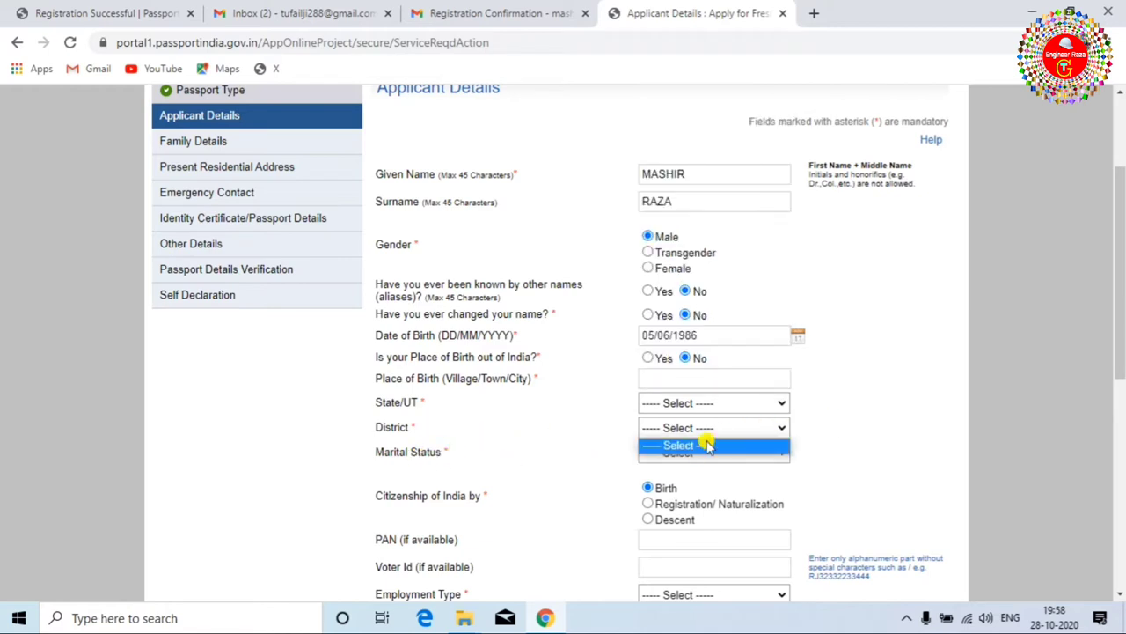
click(528, 429)
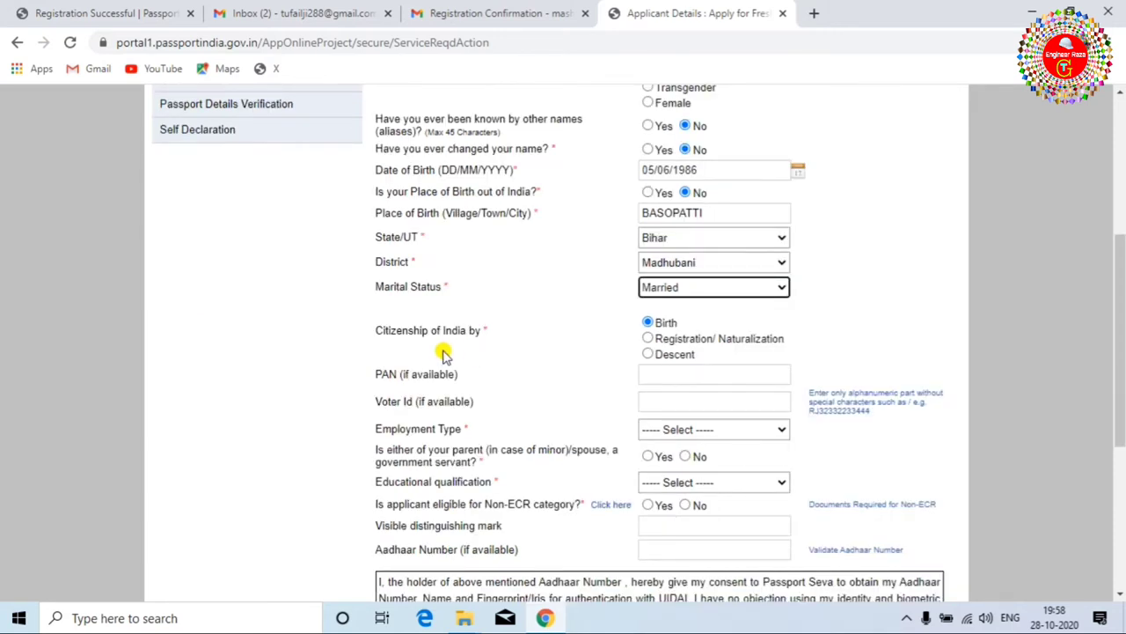
click(648, 324)
click(648, 324)
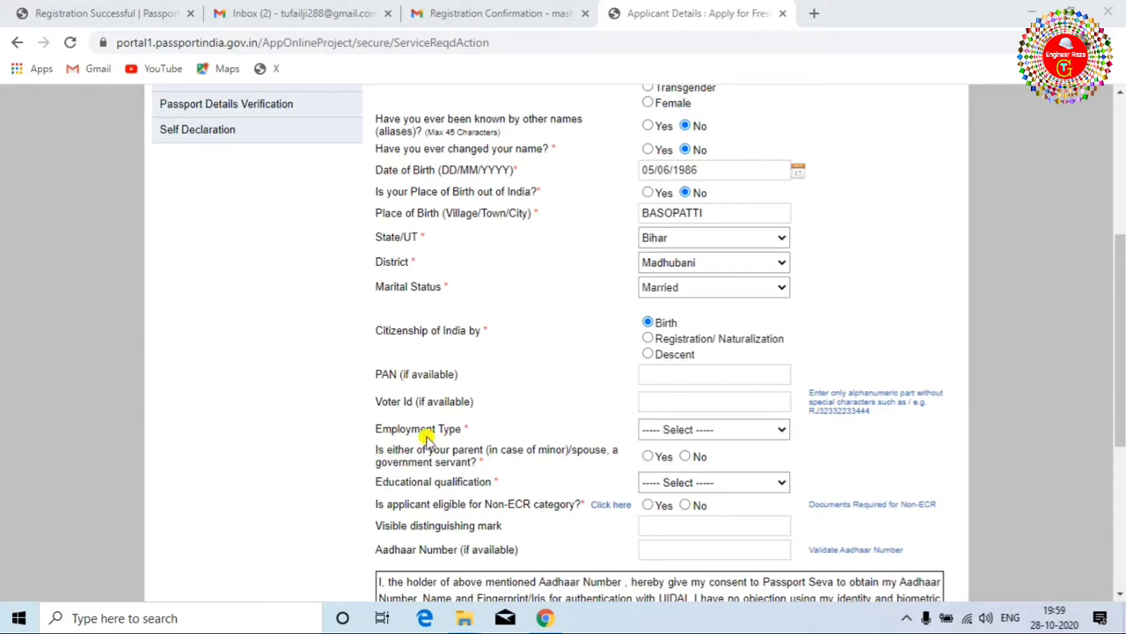
Step: Set employment type to Self Employed, government-servant parent/spouse to No, education to Graduate And Above, and Non-ECR eligibility to No
click(659, 435)
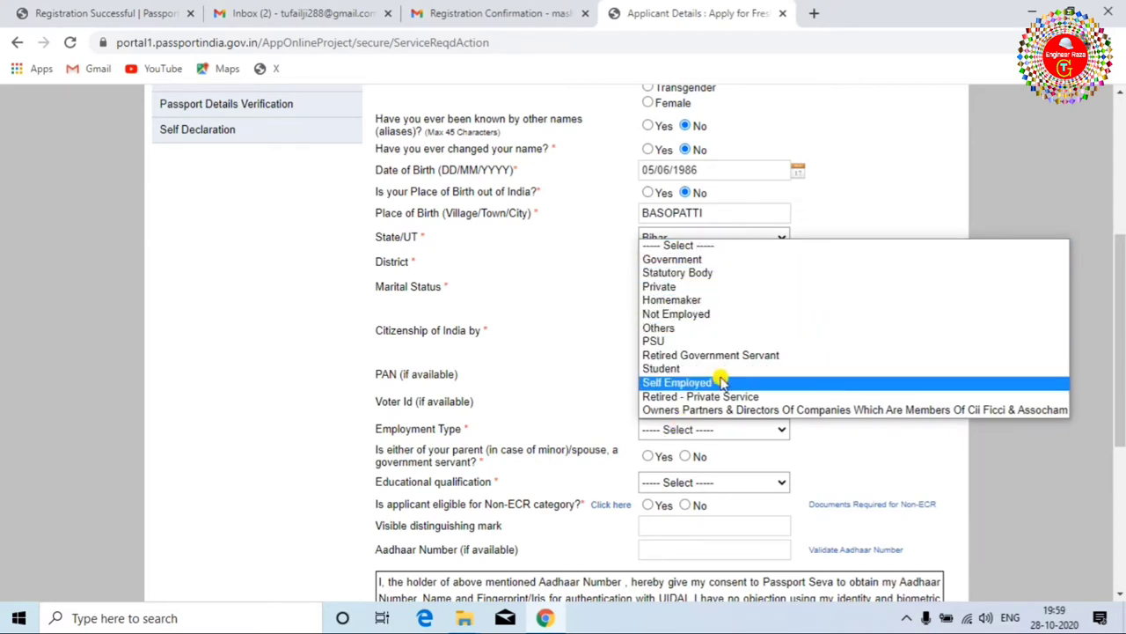
click(691, 382)
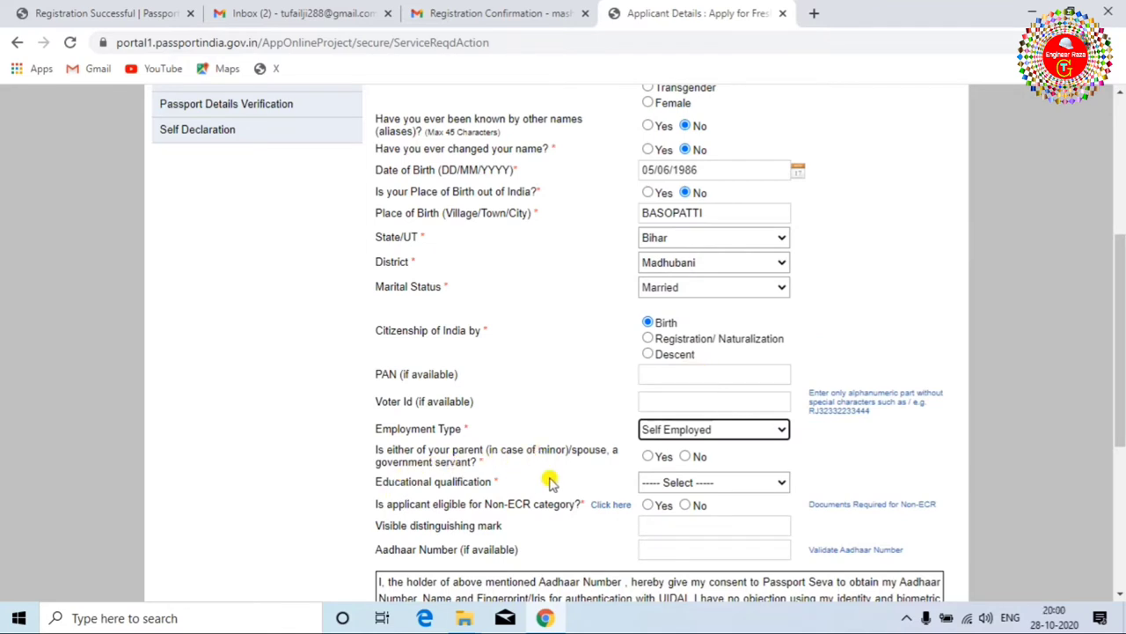
click(684, 457)
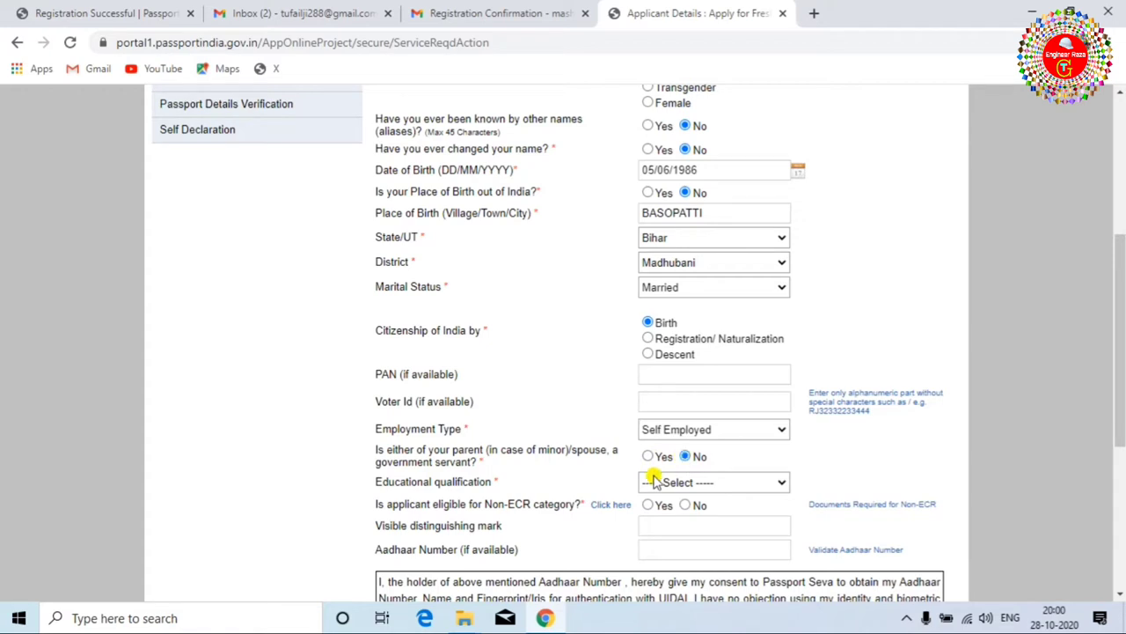
click(774, 484)
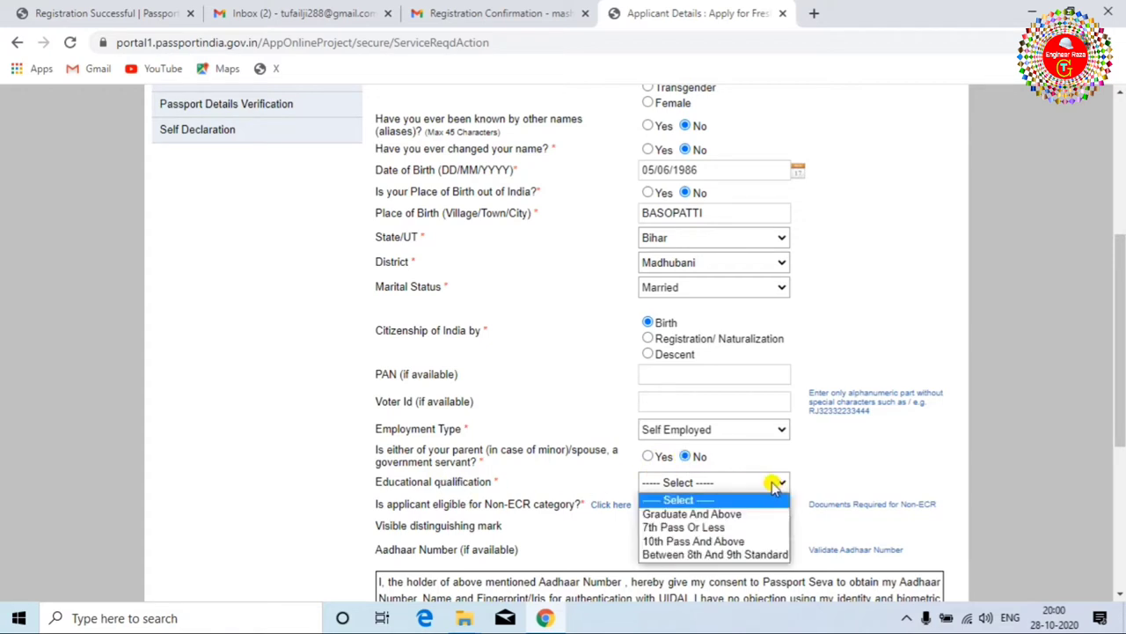
click(699, 513)
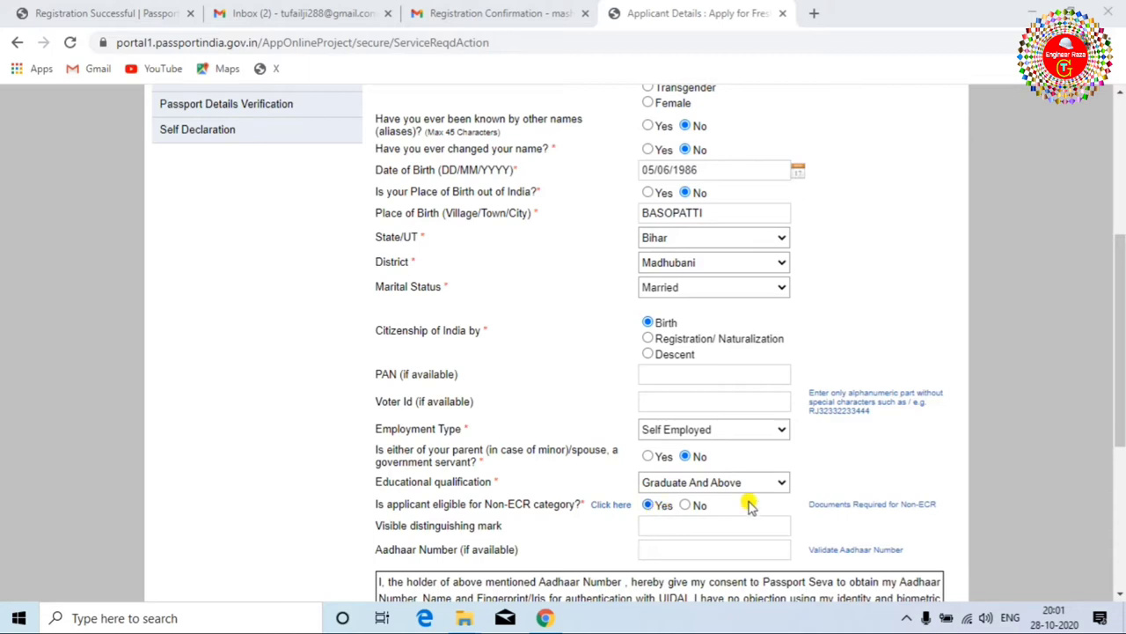
click(686, 506)
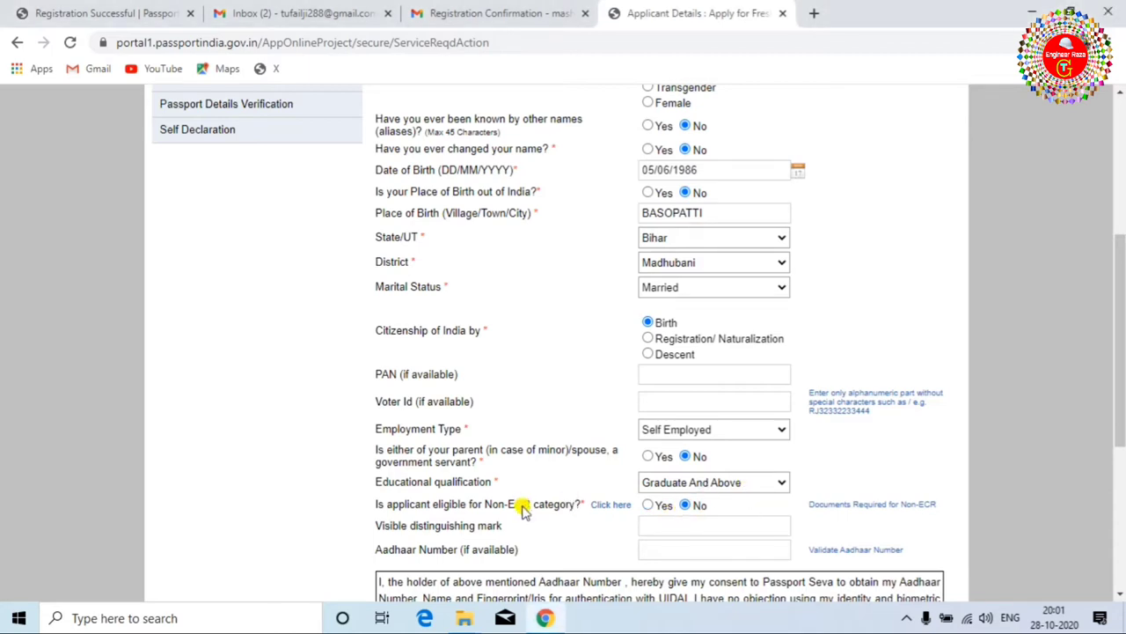
Step: Answer No to the Aadhaar authentication consent, leave the Aadhaar number blank, and proceed to the family details
scroll(545, 508, down, 1)
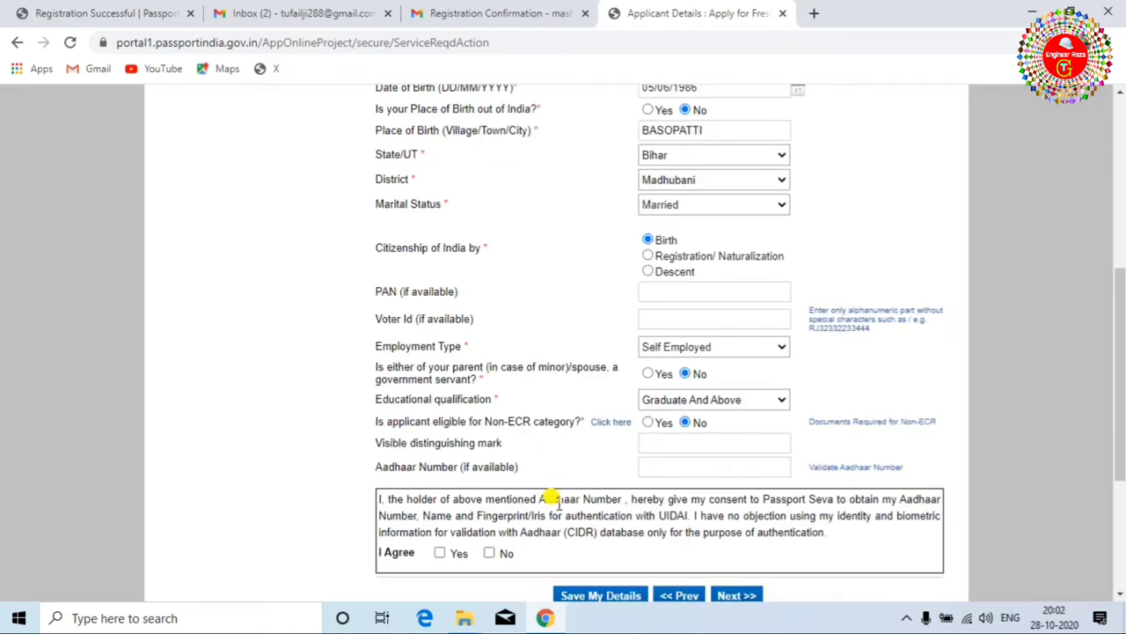
click(664, 468)
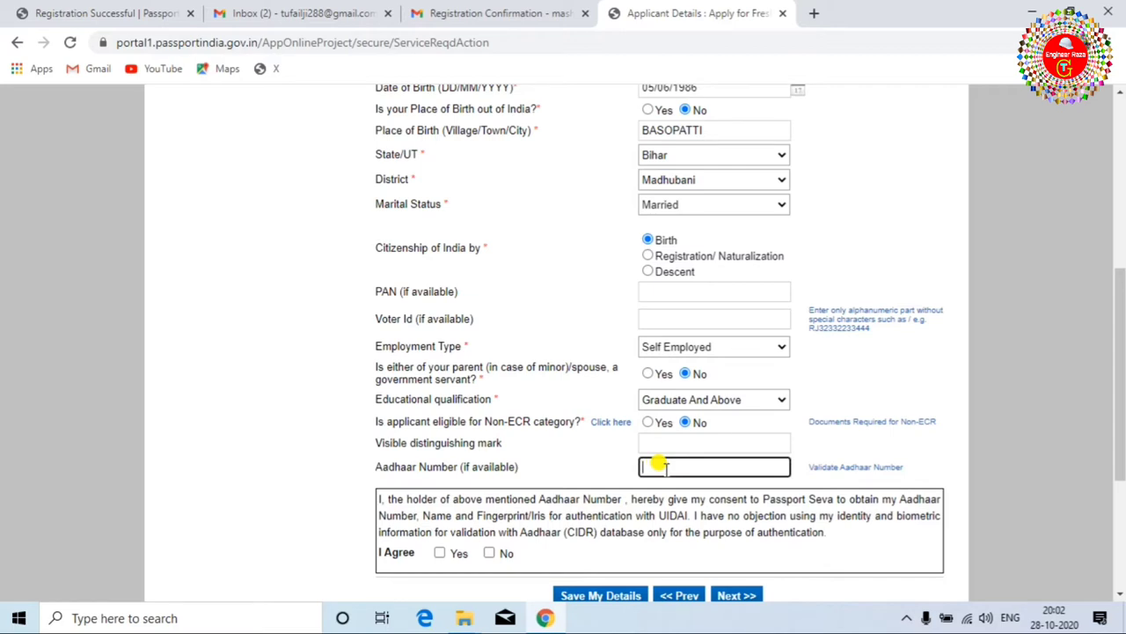
click(440, 553)
click(680, 465)
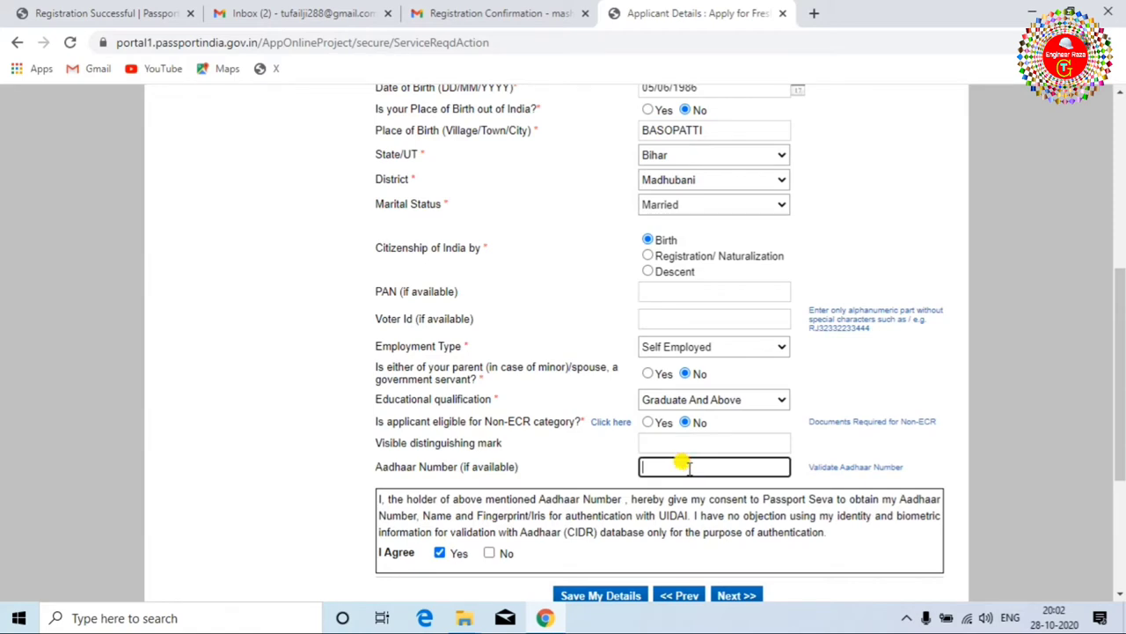
click(490, 552)
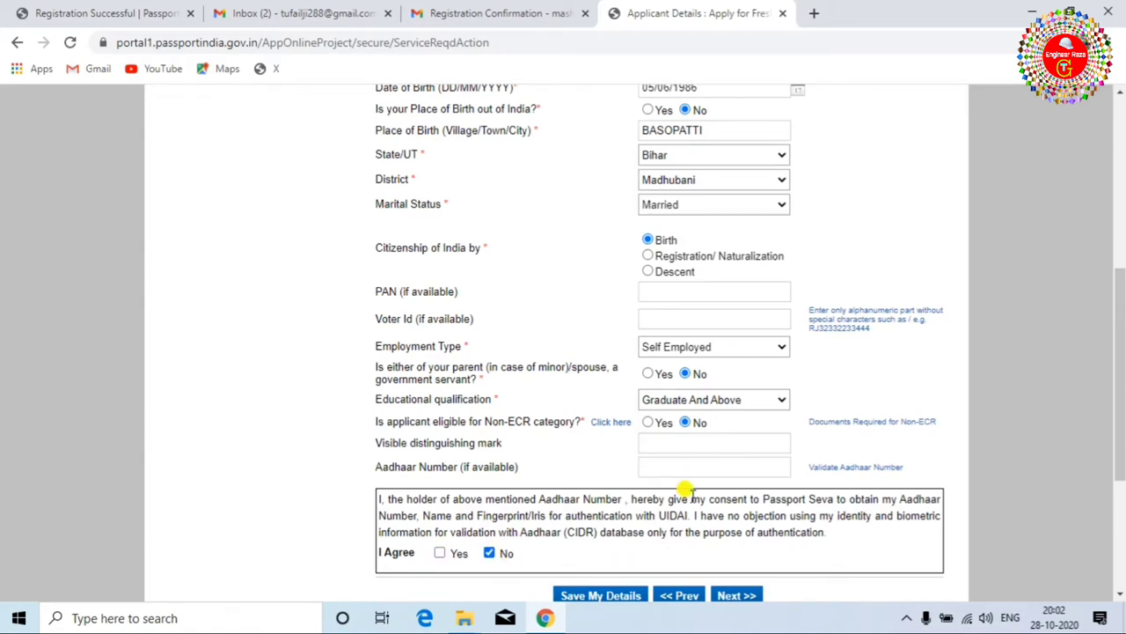
scroll(682, 488, down, 2)
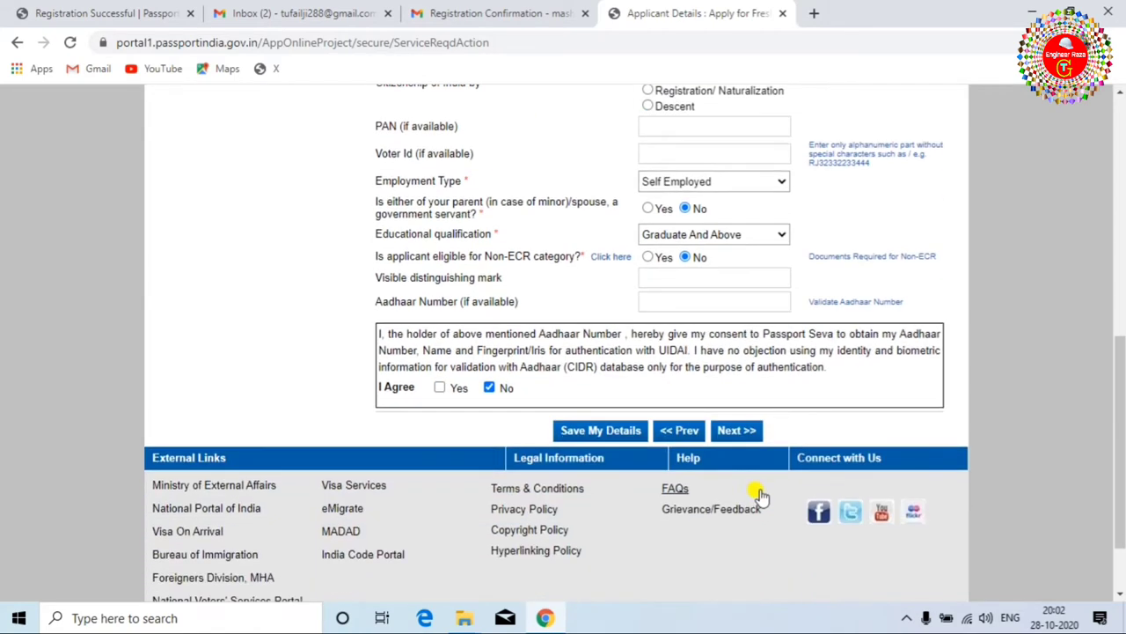
click(735, 430)
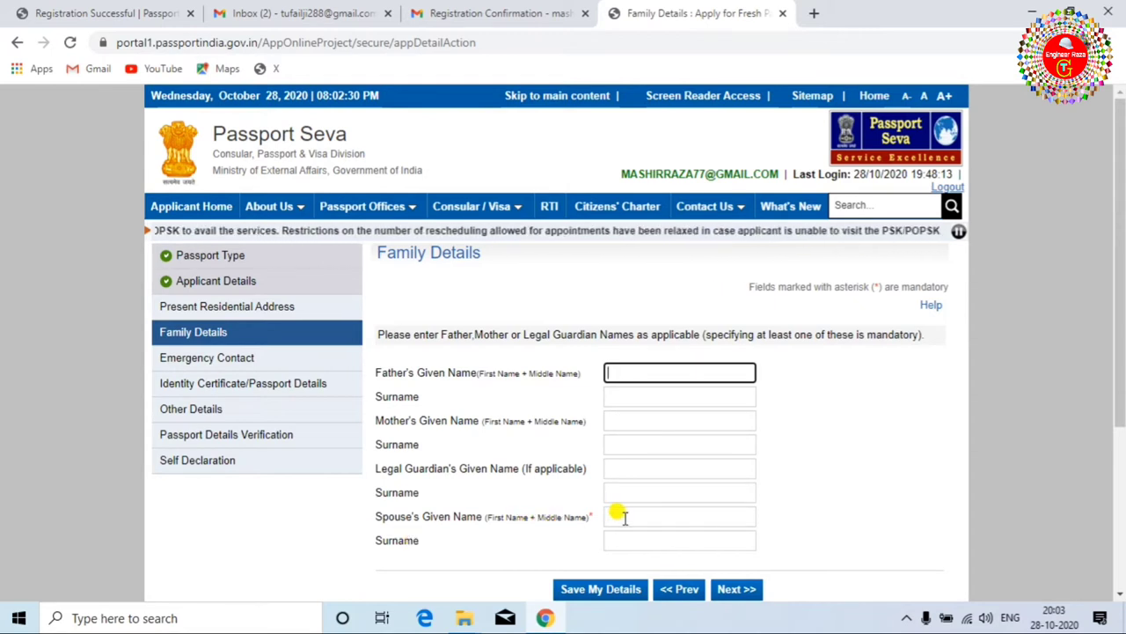
Step: Proceed from the family details to the present residential address and answer No to the address being out of India
scroll(577, 538, down, 1)
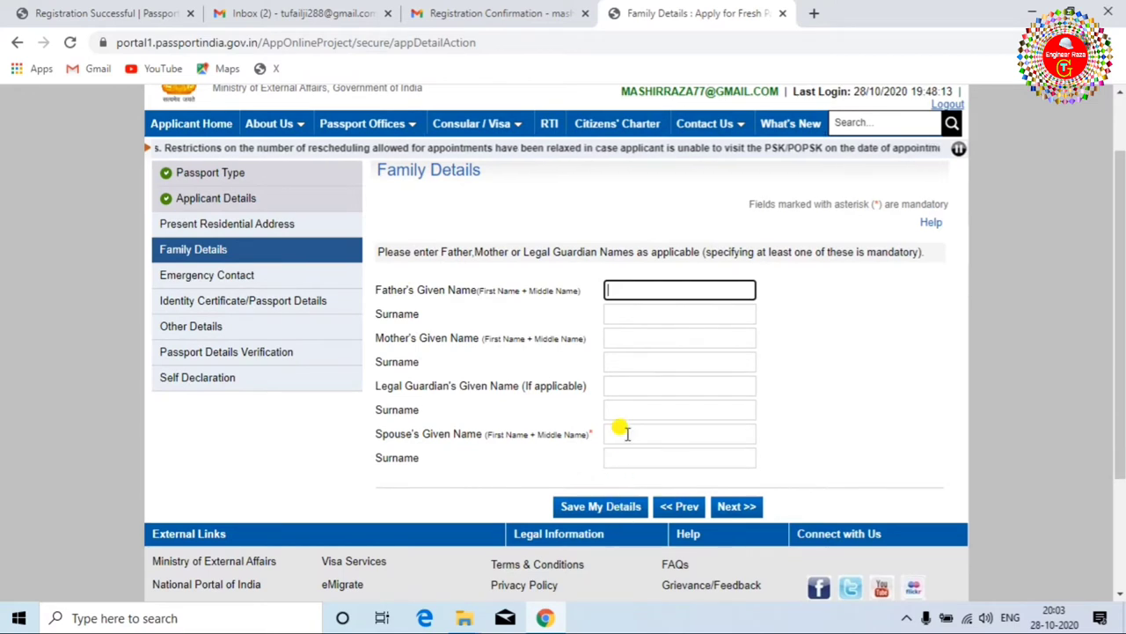
click(735, 507)
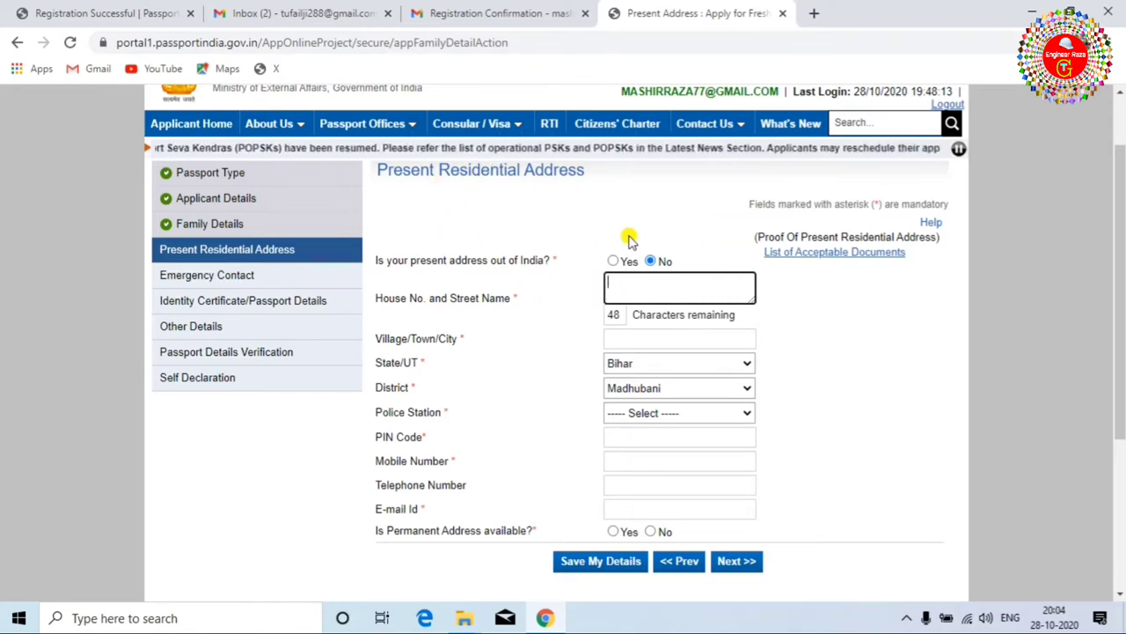
click(614, 262)
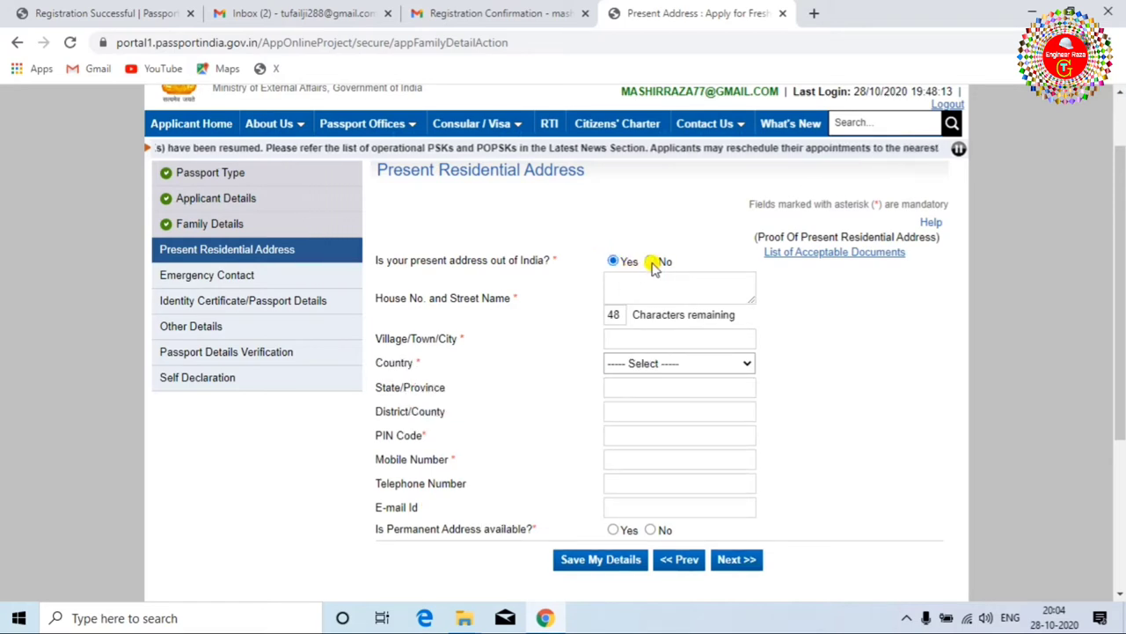
click(653, 264)
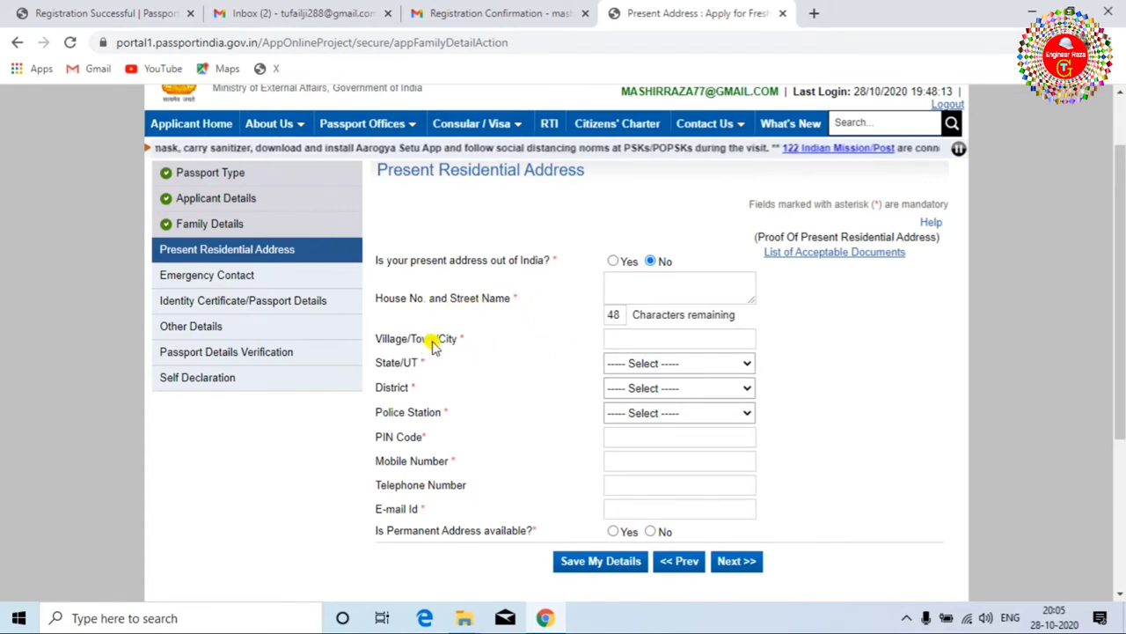
click(655, 339)
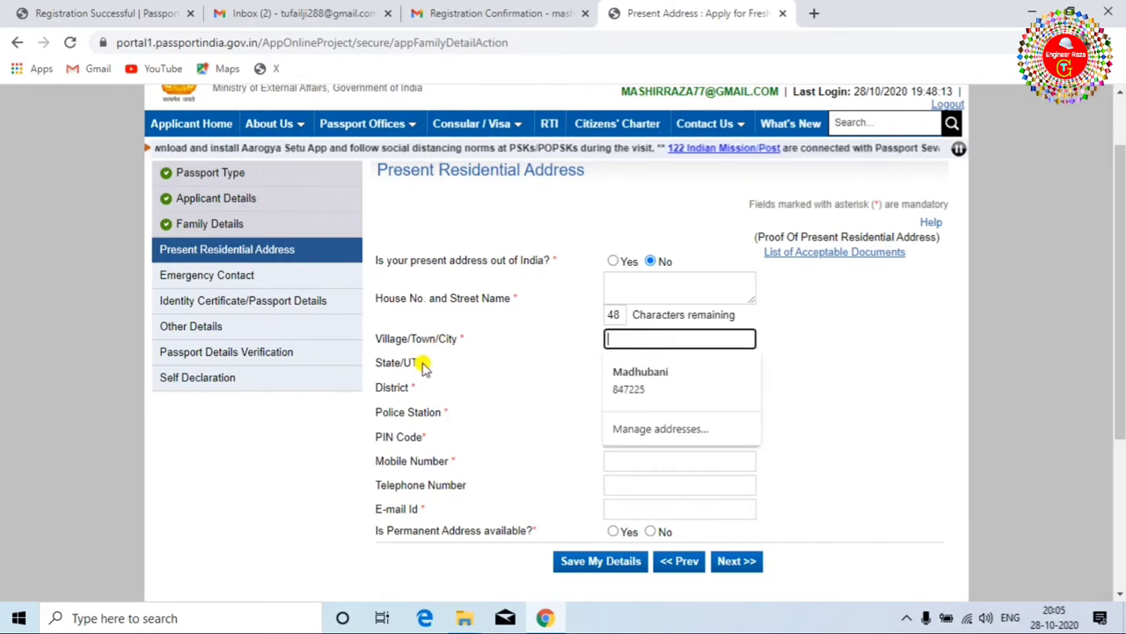
key(Tab)
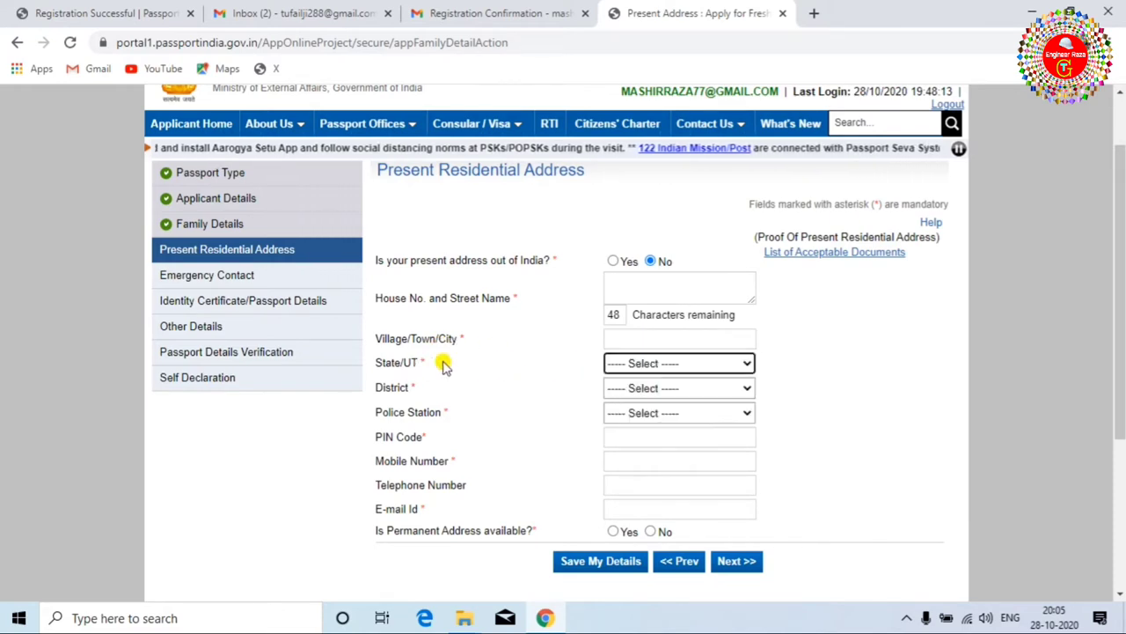
click(676, 394)
click(856, 352)
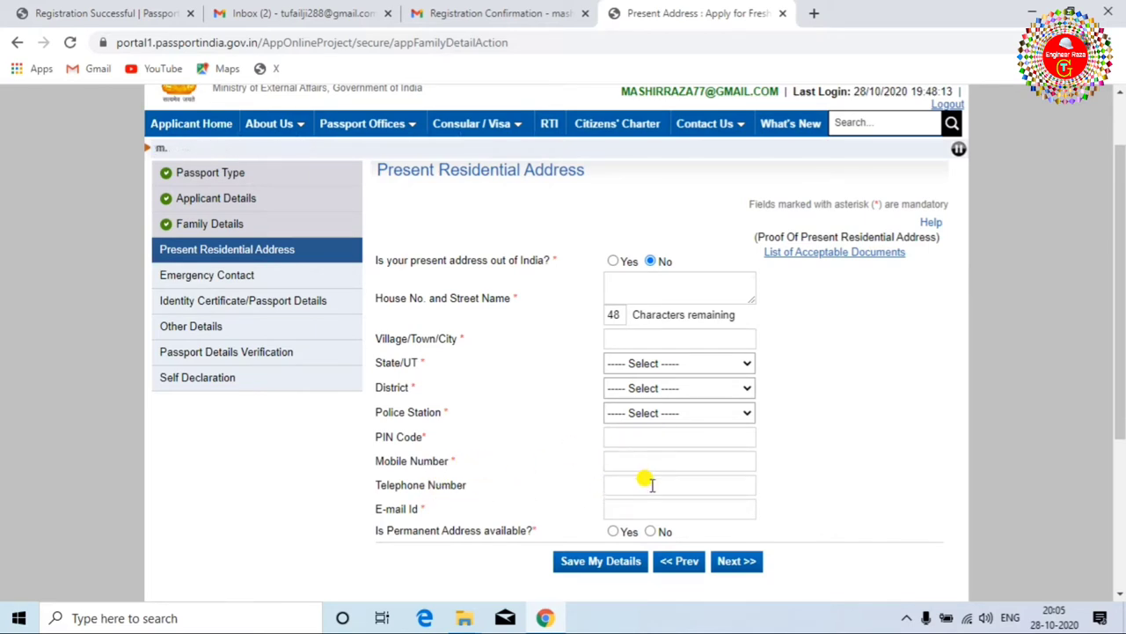
Step: Answer Yes to whether a permanent address is available
scroll(647, 482, down, 1)
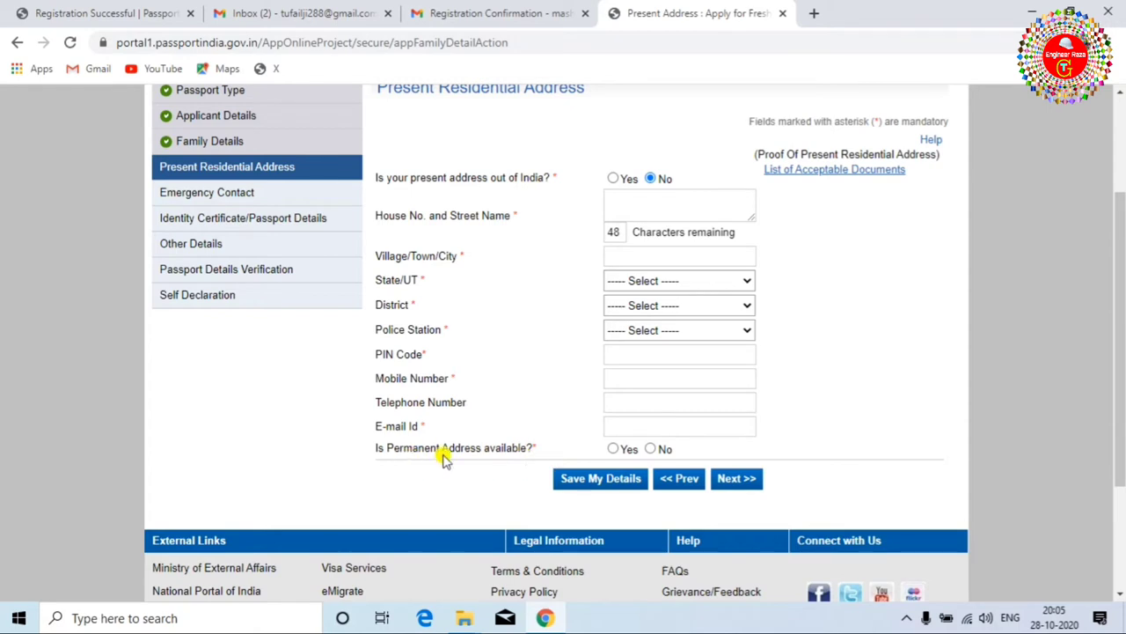
click(613, 449)
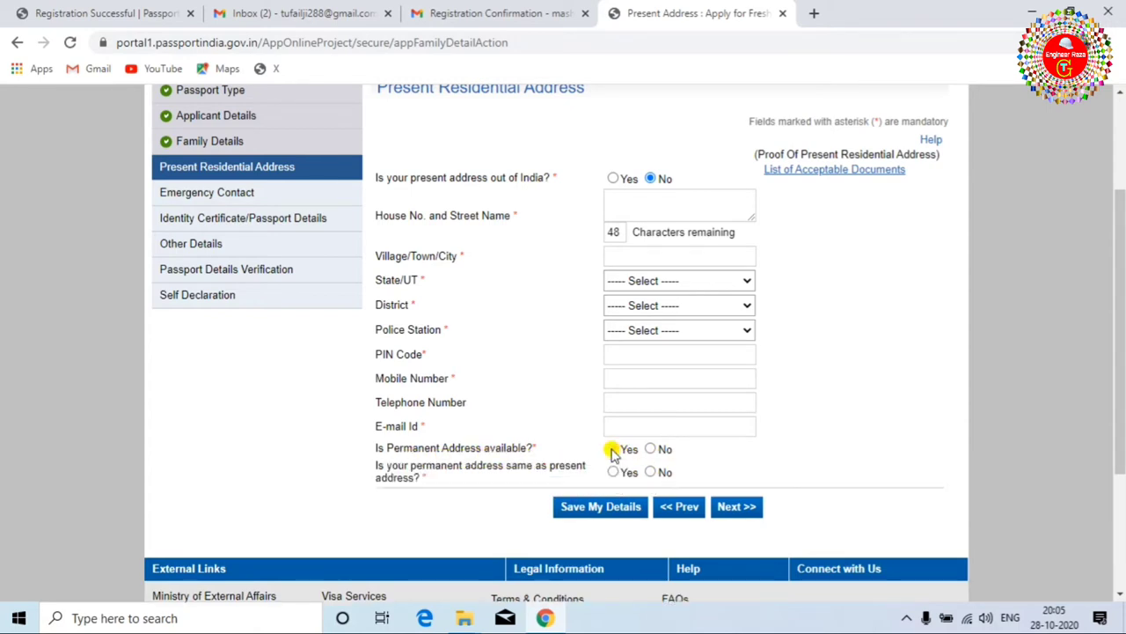
click(653, 448)
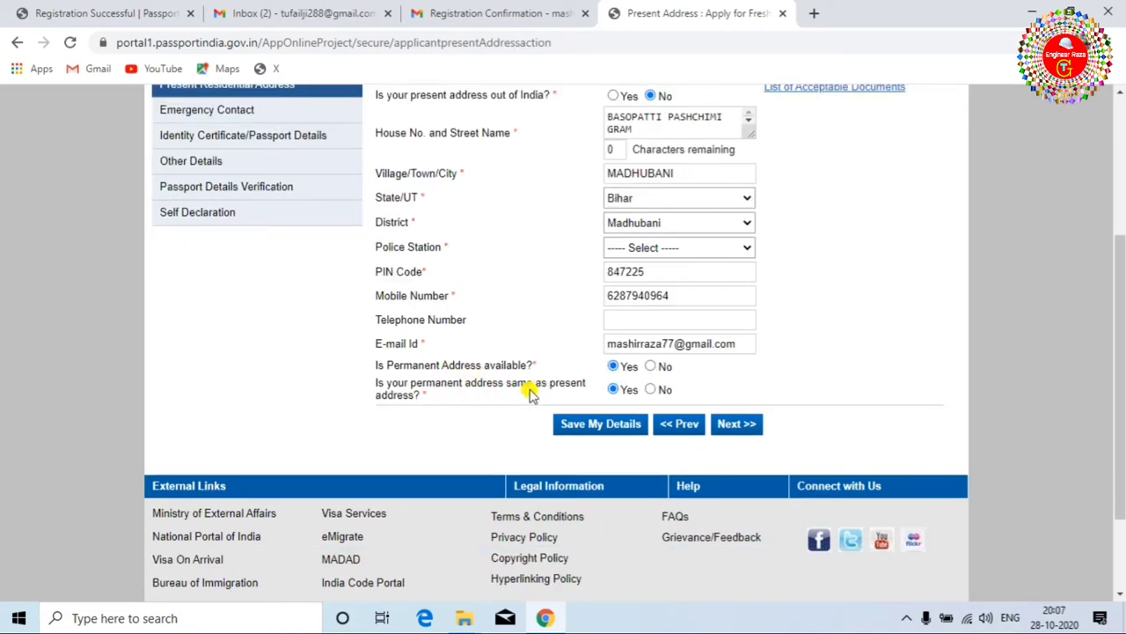
click(651, 390)
scroll(651, 449, down, 3)
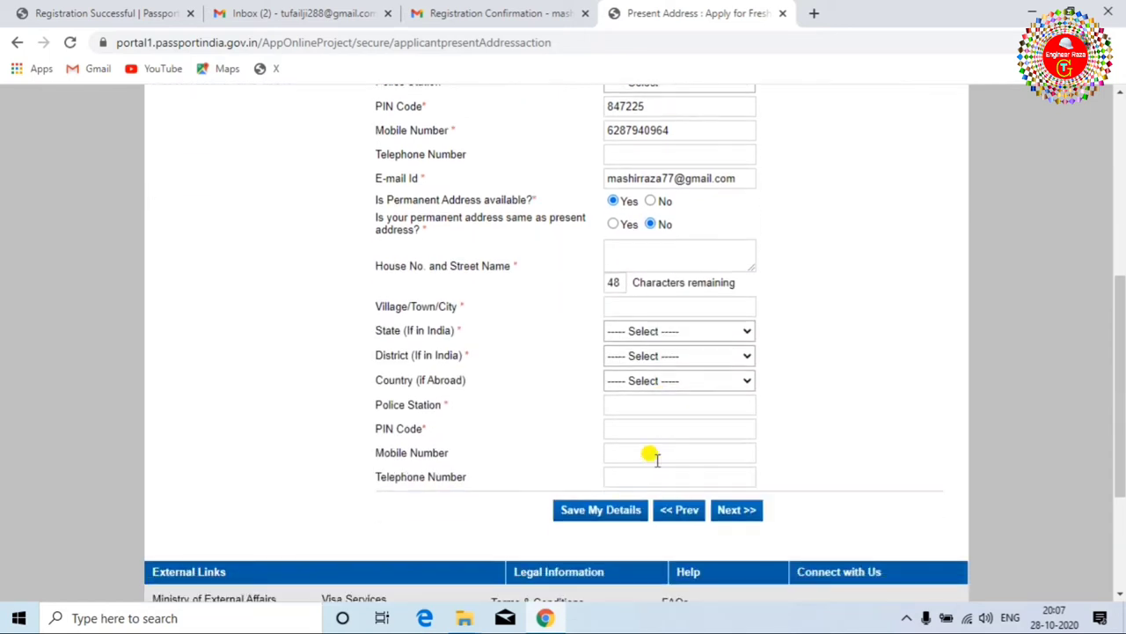
scroll(665, 418, up, 3)
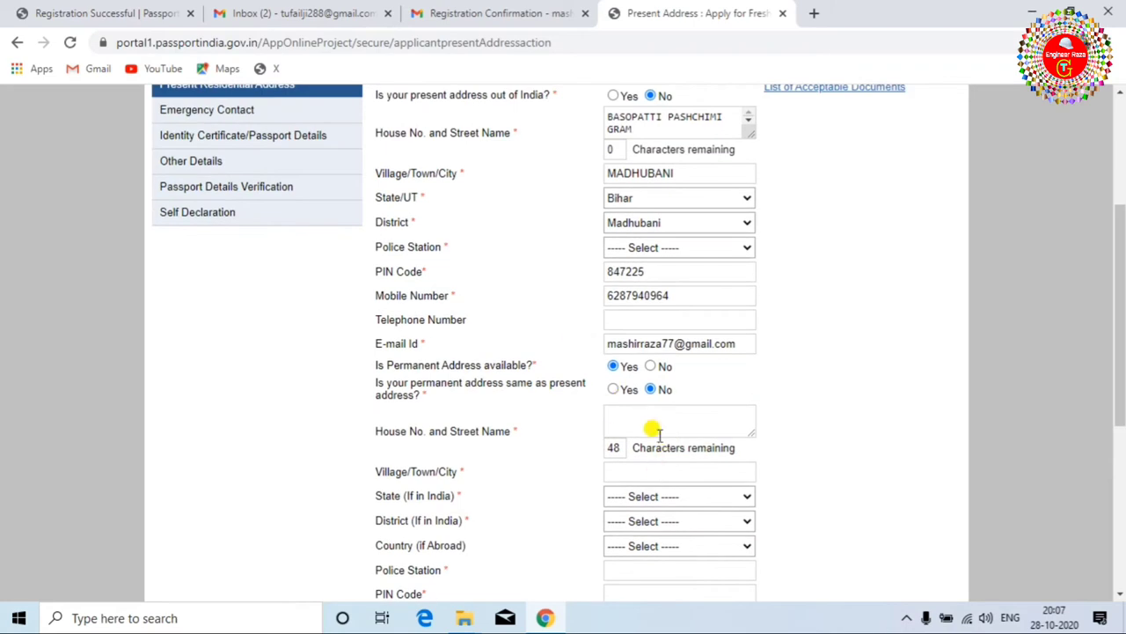
Step: Answer Yes to the permanent address being the same as the present address, proceed to the emergency contact, and accept the RPO notice
click(615, 389)
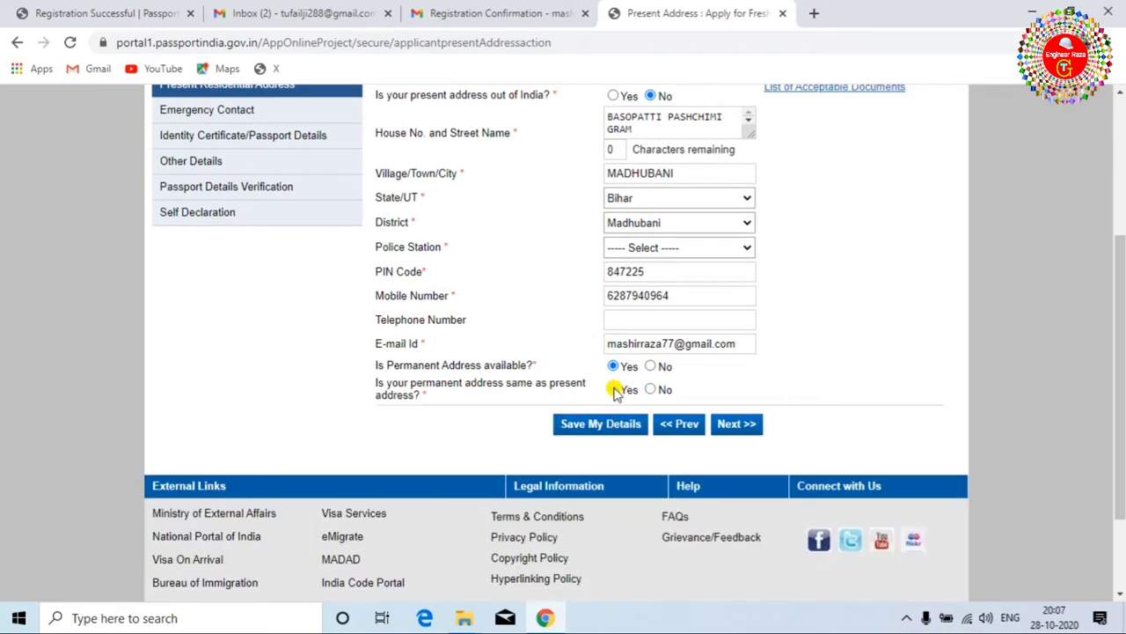
click(732, 425)
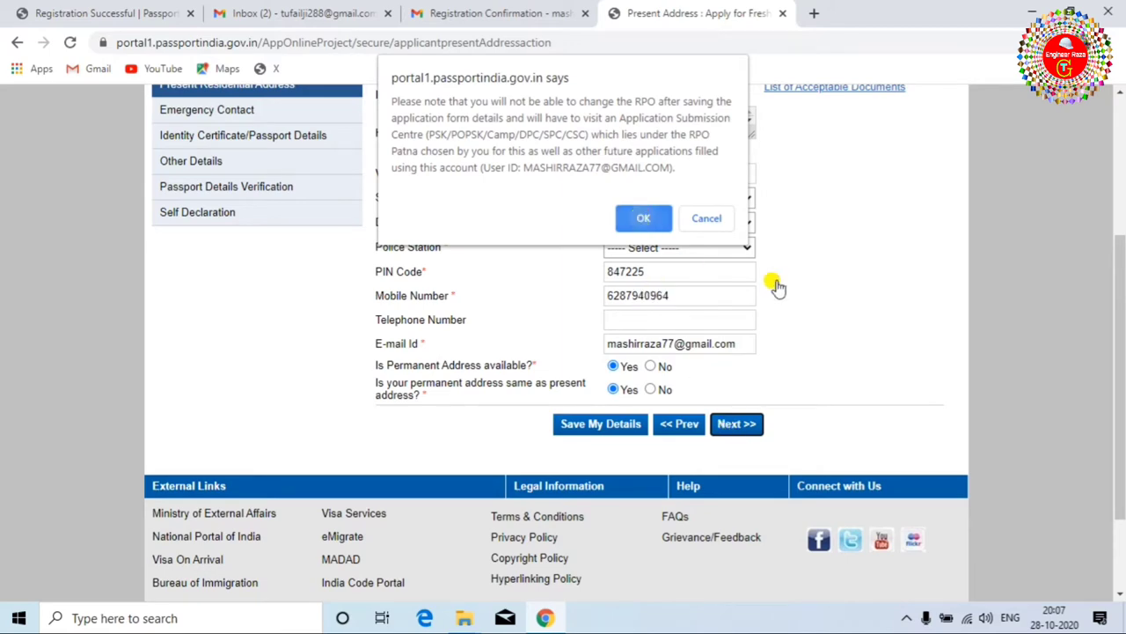
key(Return)
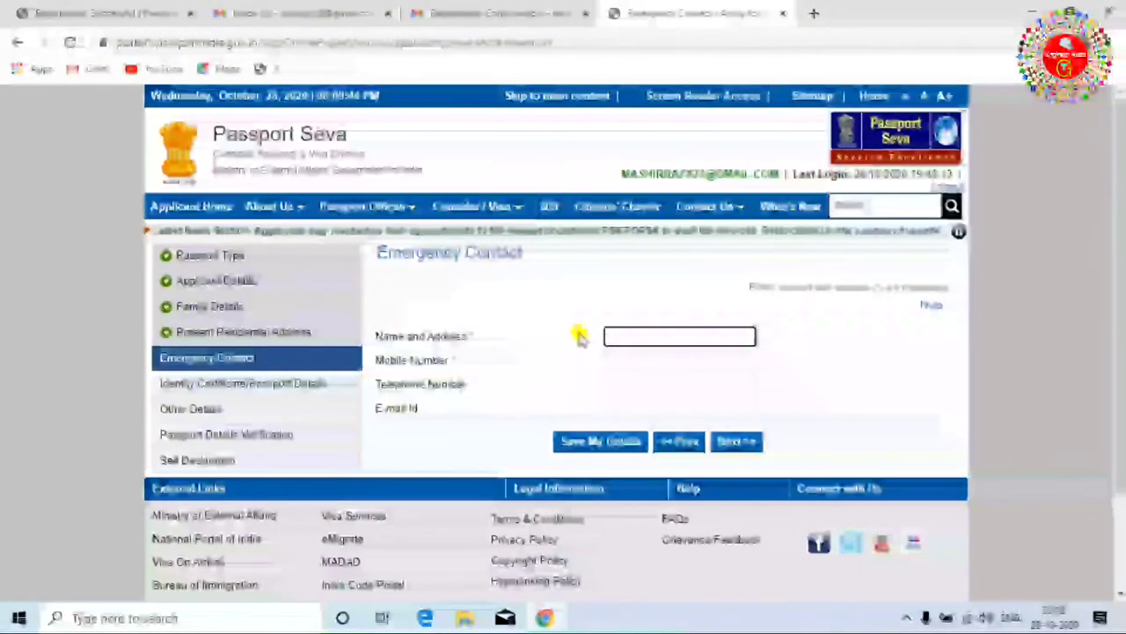
Step: Proceed from the emergency contact section to the identity certificate and passport details
click(624, 333)
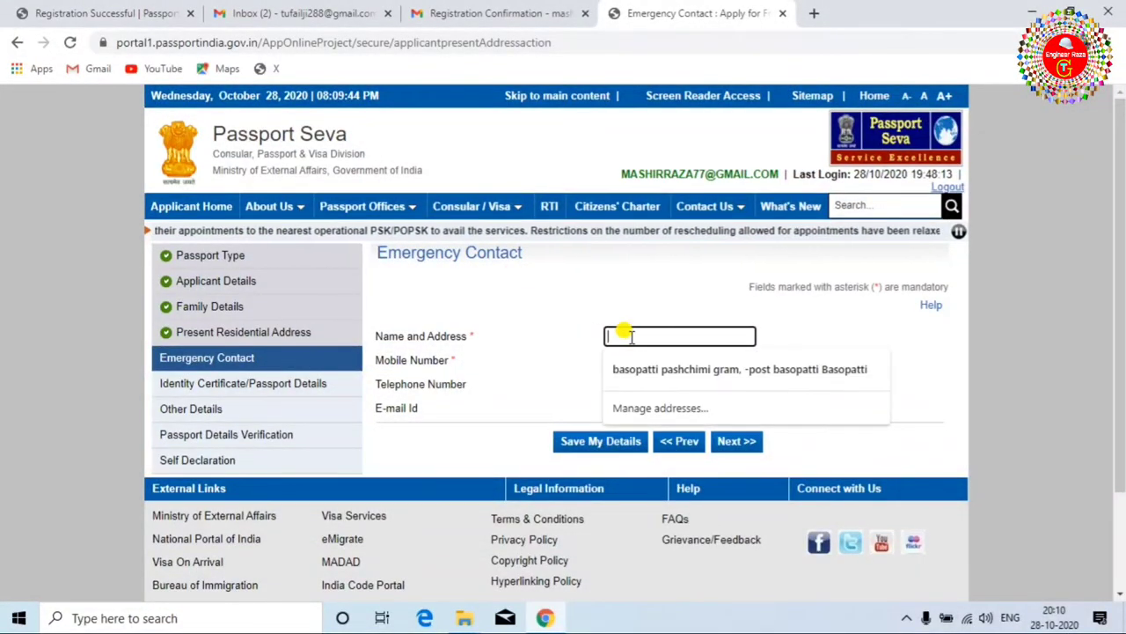
click(588, 322)
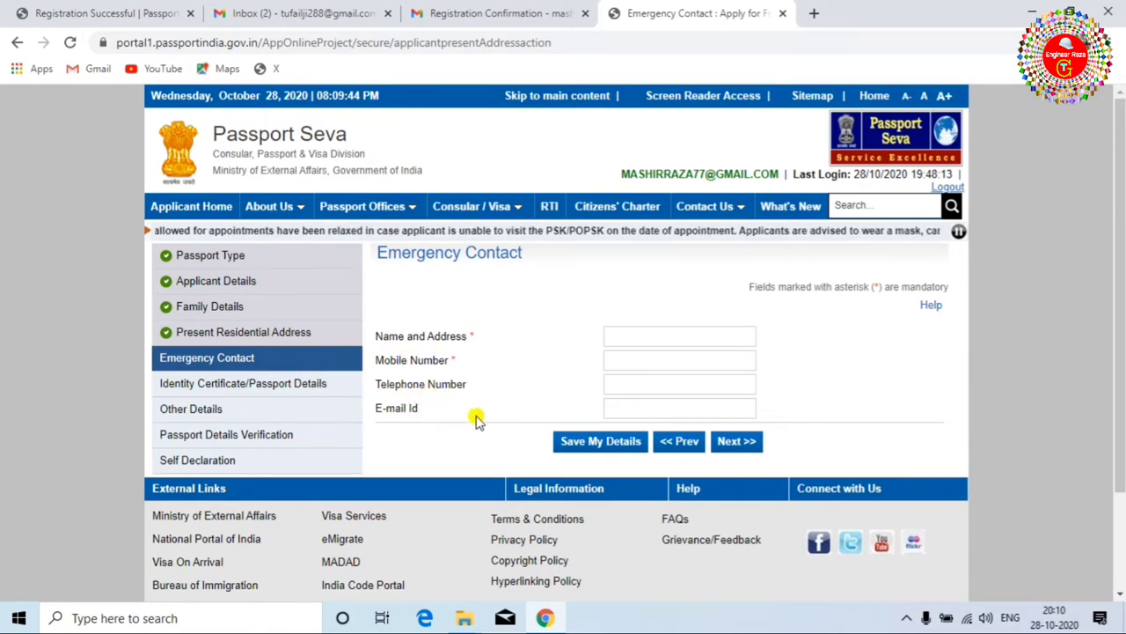
click(737, 441)
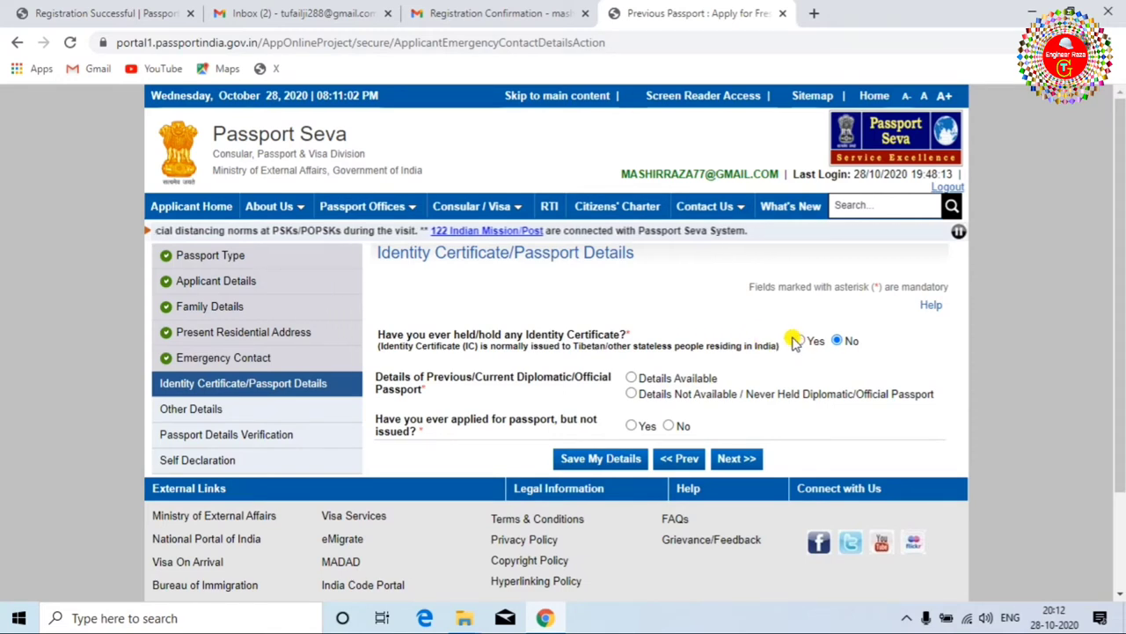
Step: Mark diplomatic/official passport details as Not Available / Never Held, answer No to having applied without issue, and proceed to the other details
click(843, 620)
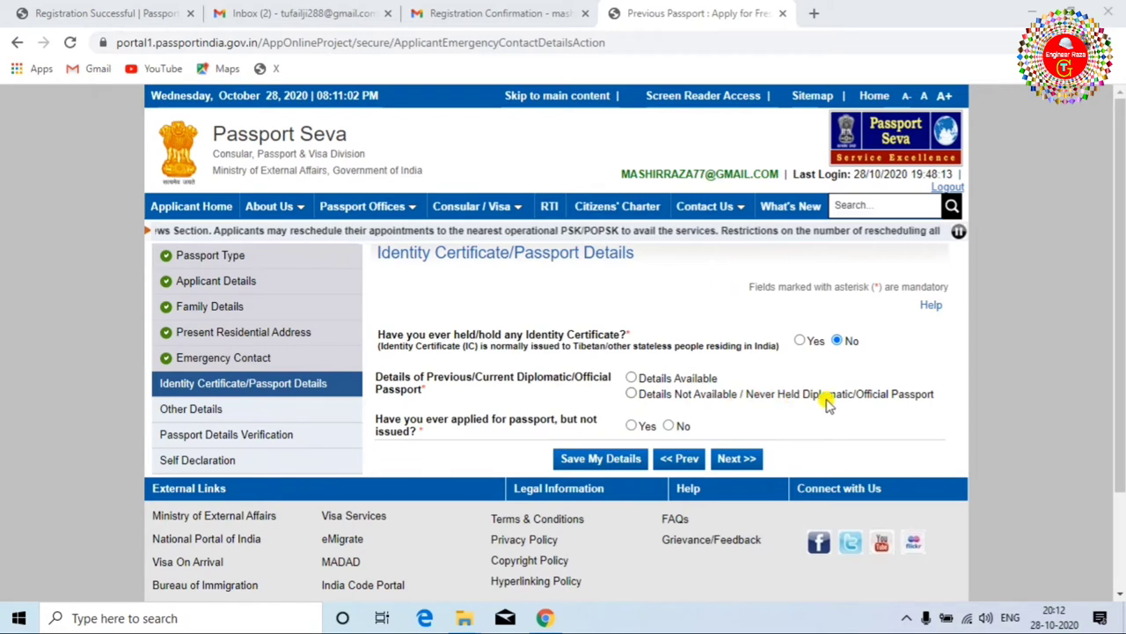
click(630, 395)
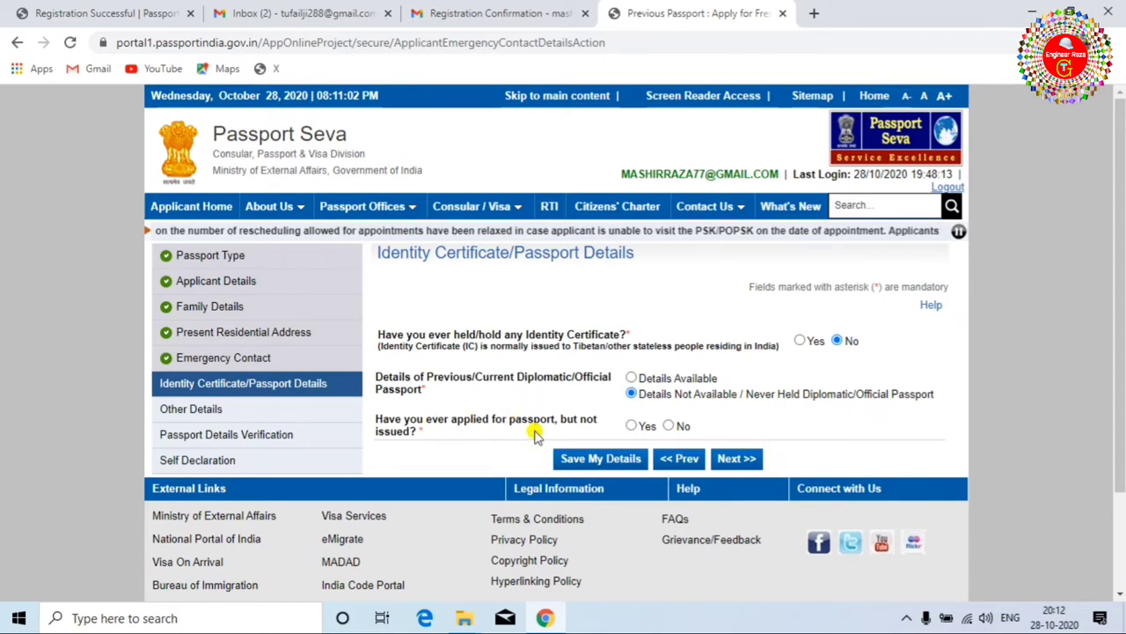
click(669, 425)
click(739, 458)
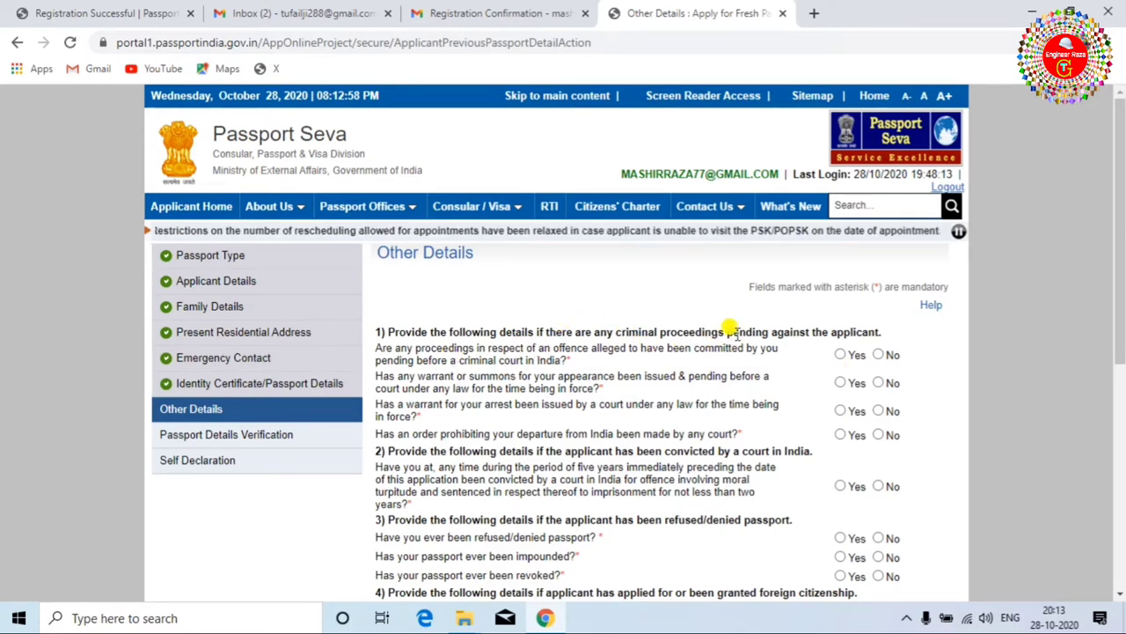
Step: Answer No to the criminal proceedings, conviction, passport refusal, foreign citizenship and Emergency Certificate questions, and proceed to the passport details verification
click(878, 355)
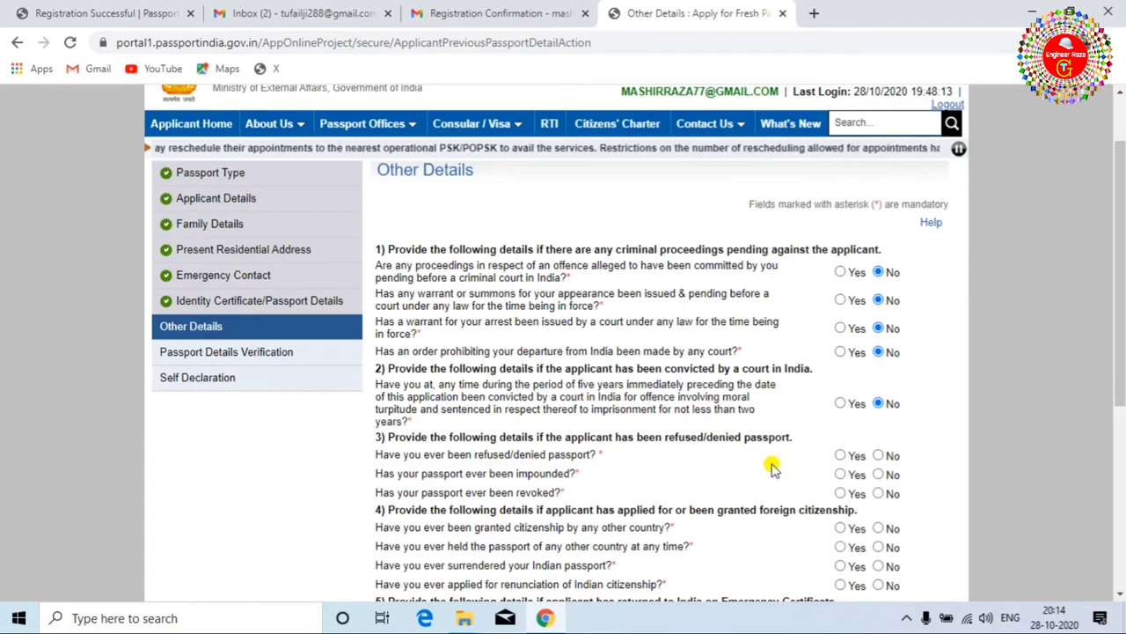
click(880, 456)
scroll(682, 388, down, 2)
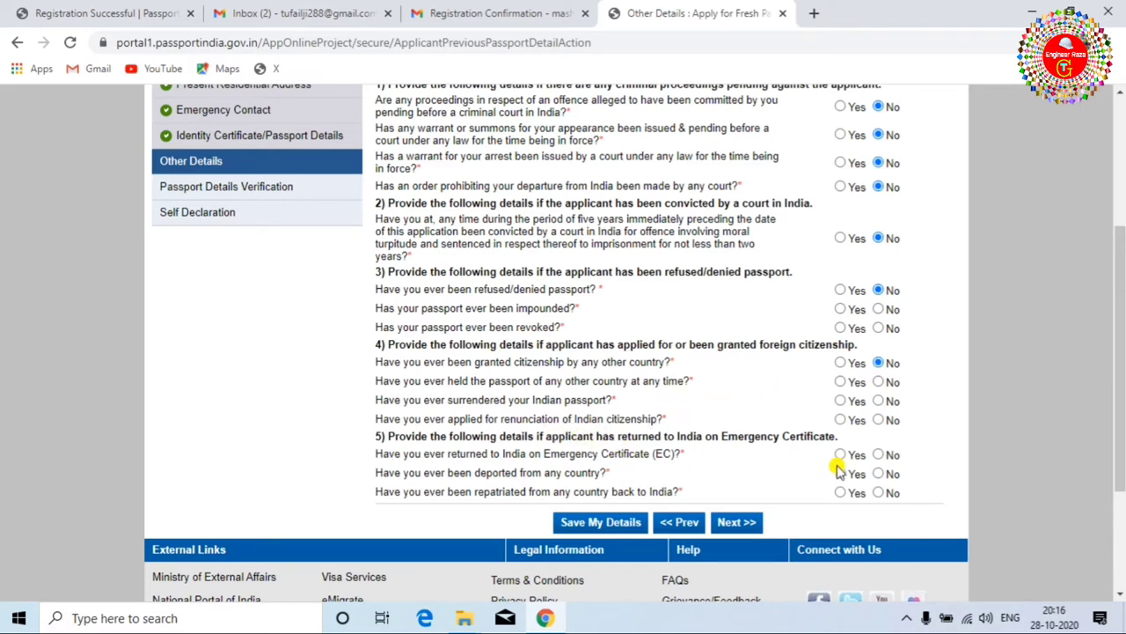
click(880, 455)
click(736, 523)
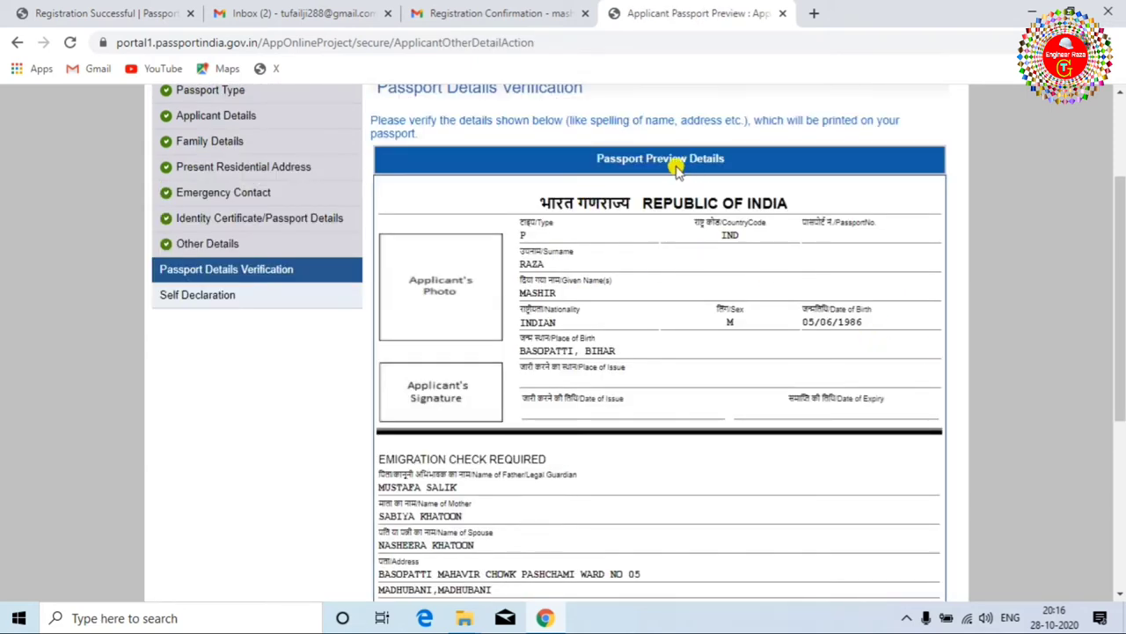
Step: Review the applicant, family and address details in the passport preview for correct spelling
scroll(563, 211, down, 2)
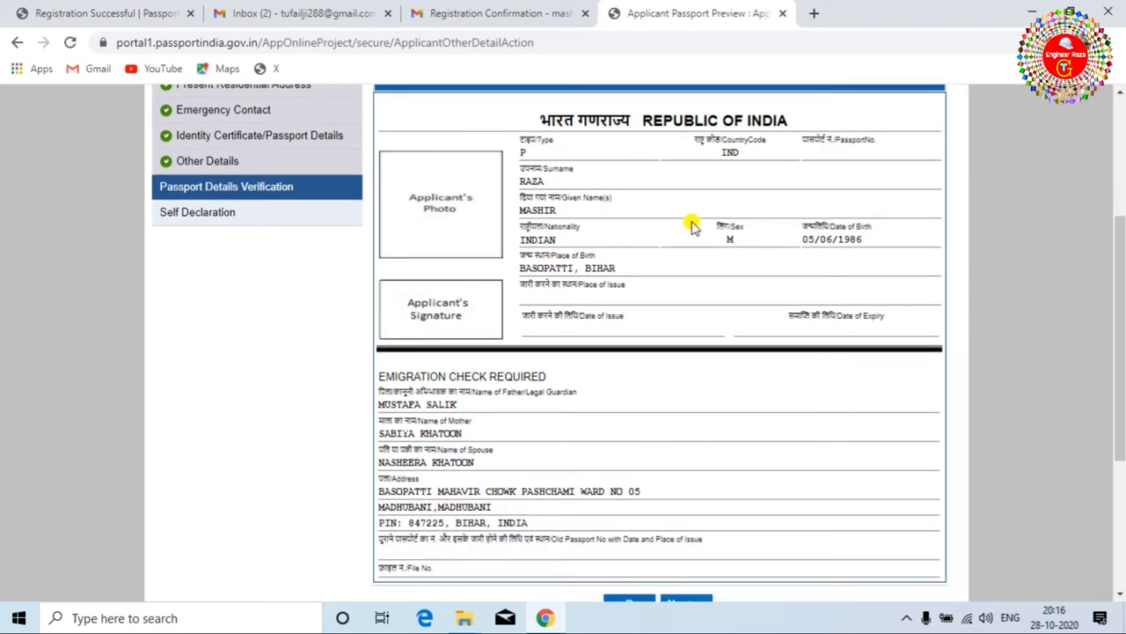
scroll(692, 221, up, 2)
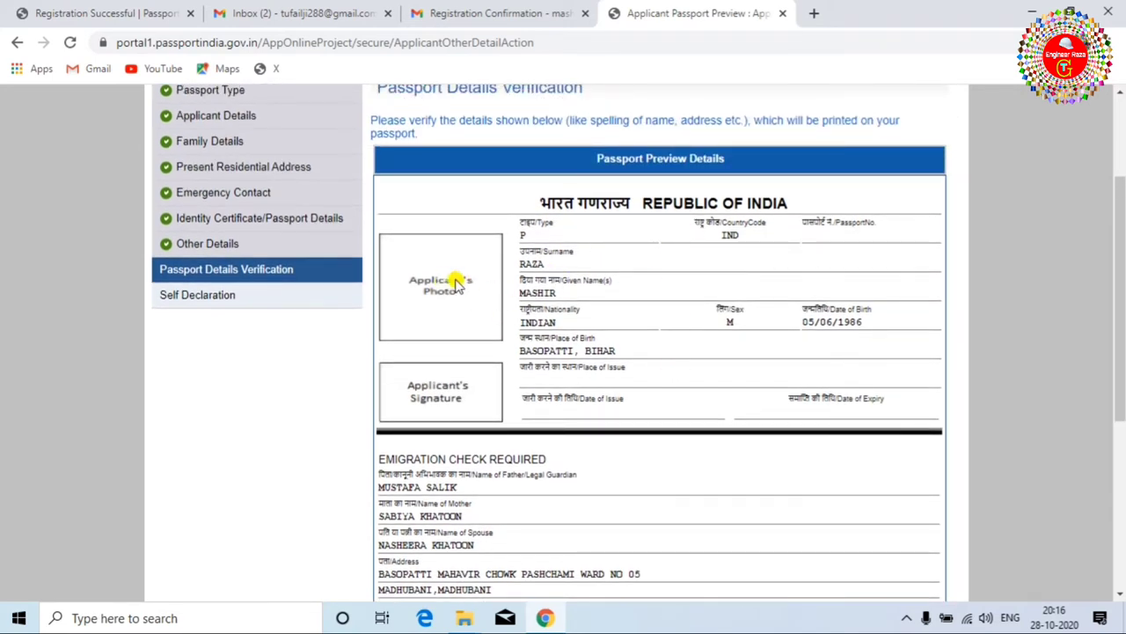